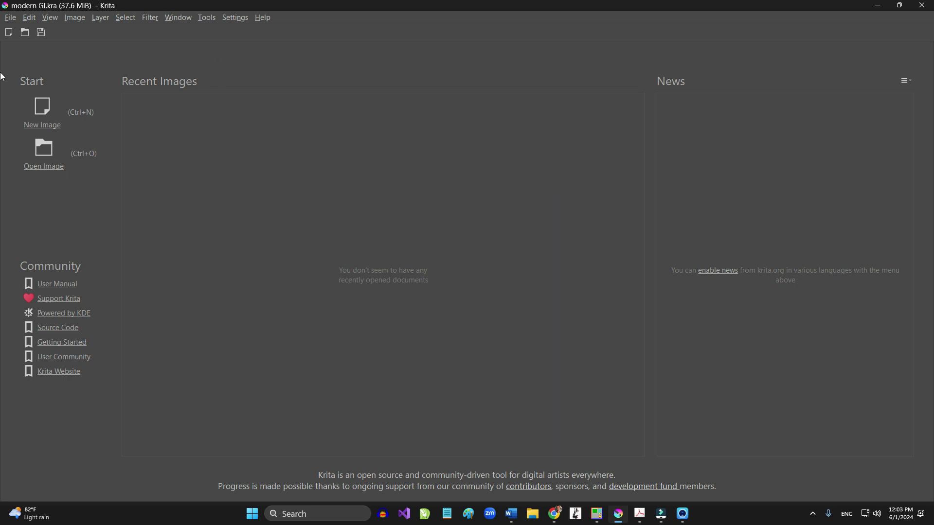
Create a new 1920 x 1080 px document from the predefined Drawing Practice size.
left_click(36, 108)
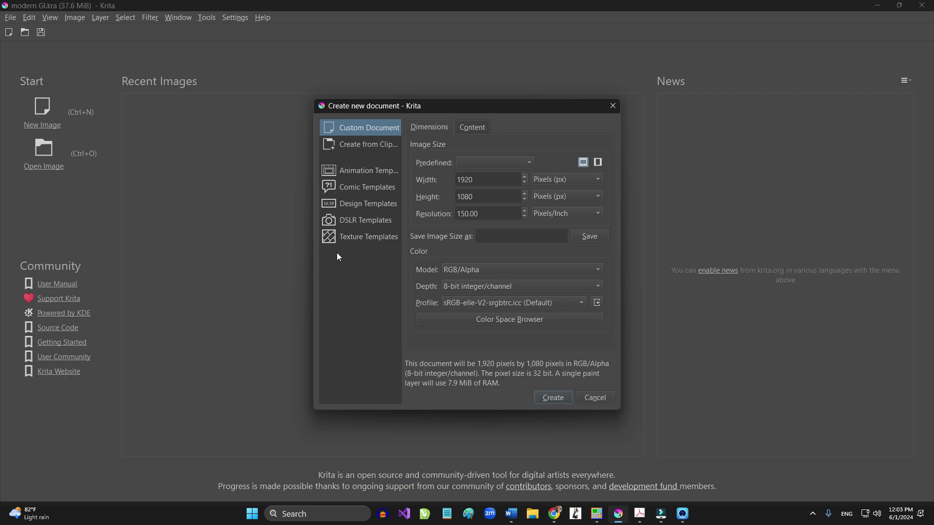
left_click(503, 166)
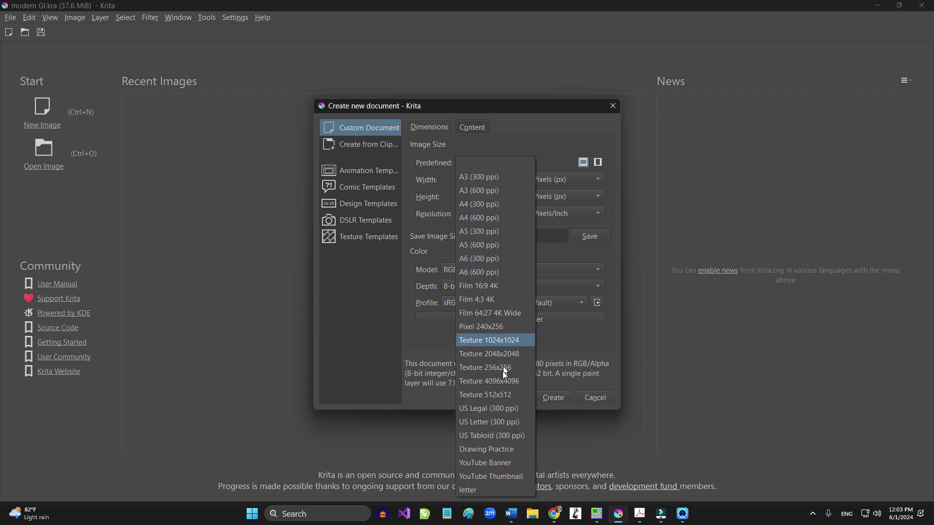
left_click(504, 450)
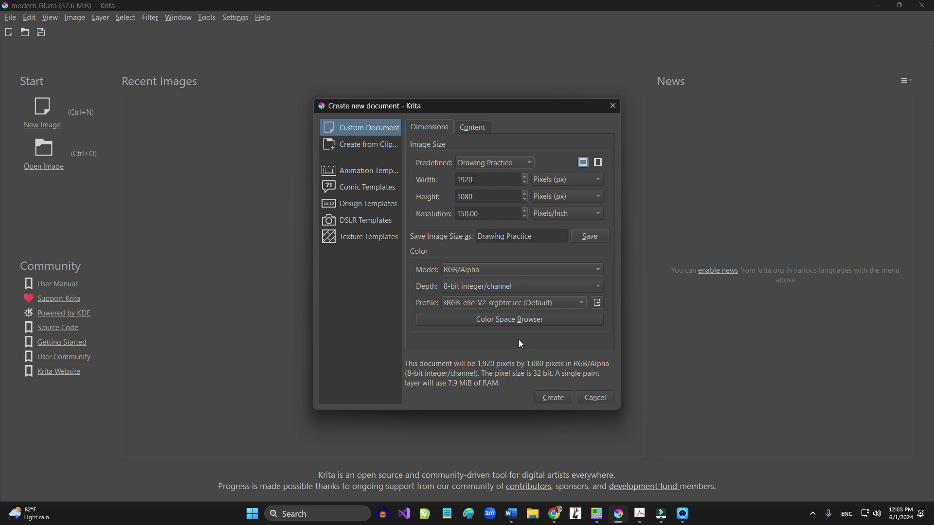
left_click(562, 400)
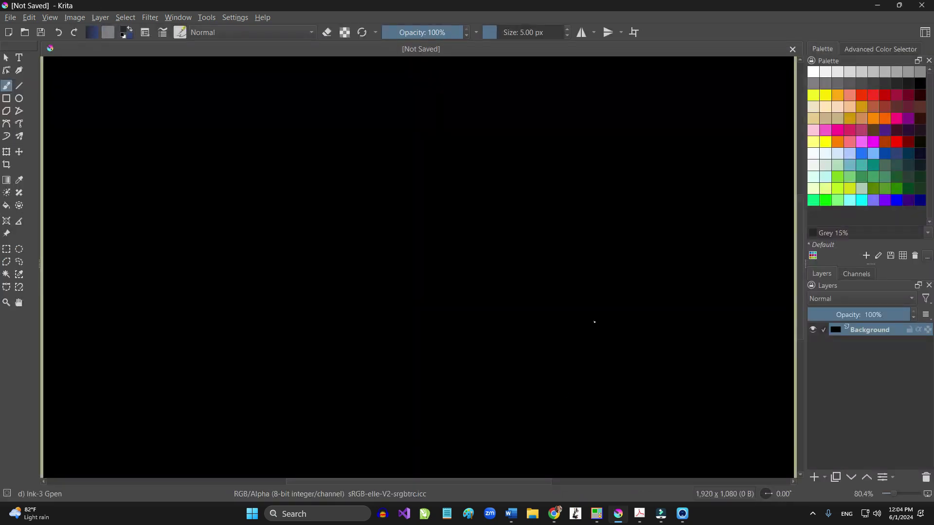
Fill the background layer with Grey 15%, and set the foreground color to Grey 30% for the brush.
scroll(594, 324, "down", 2)
scroll(595, 323, "up", 1)
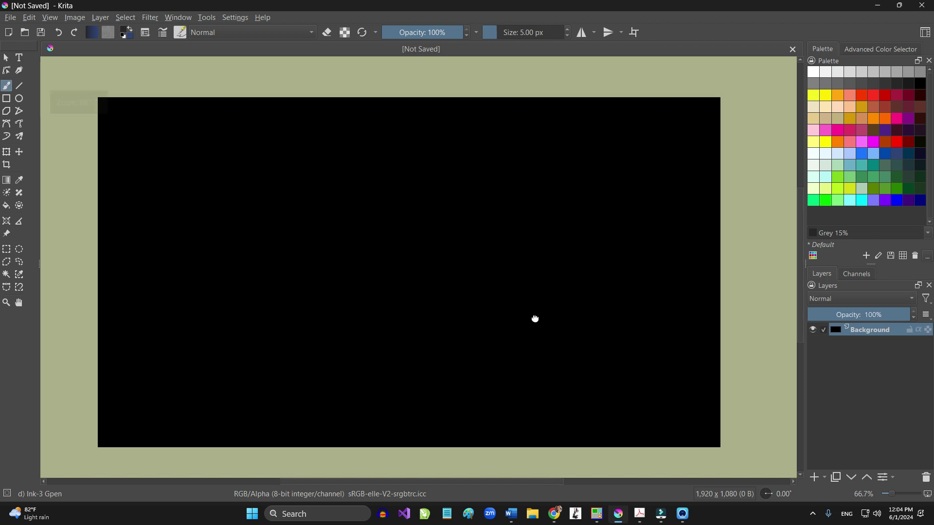
middle_click_drag(559, 316, 573, 316)
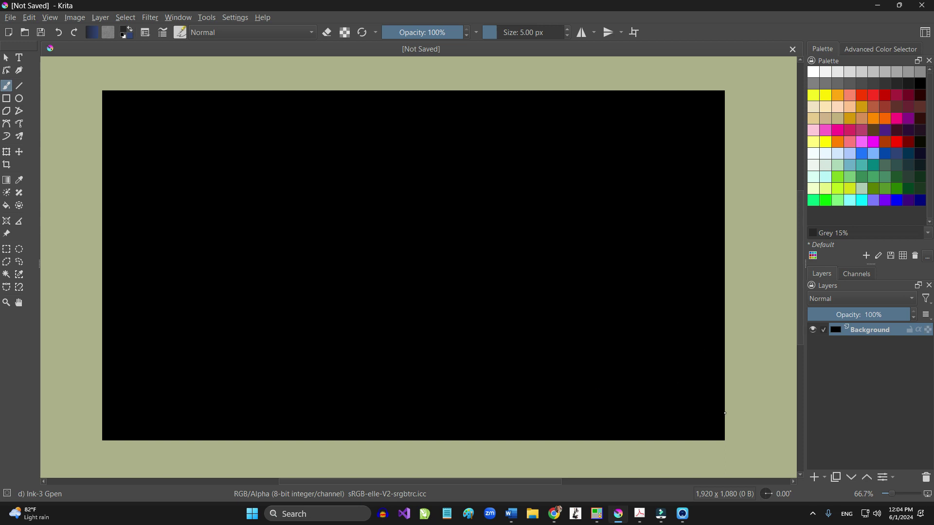
key("f")
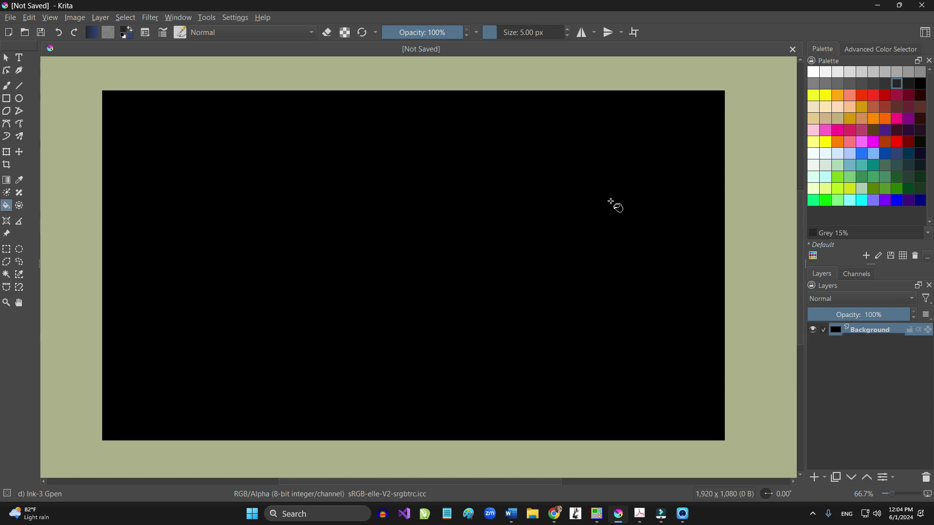
left_click(612, 201)
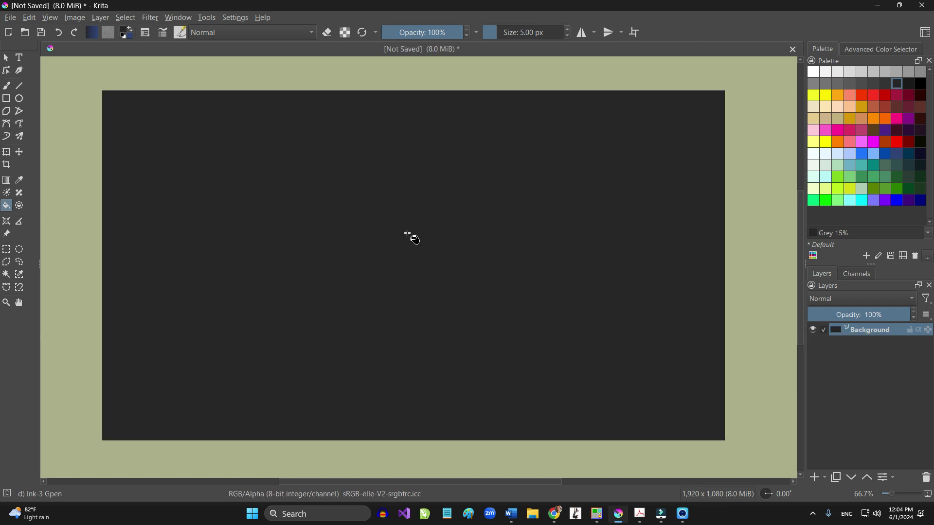
key("b")
left_click(862, 83)
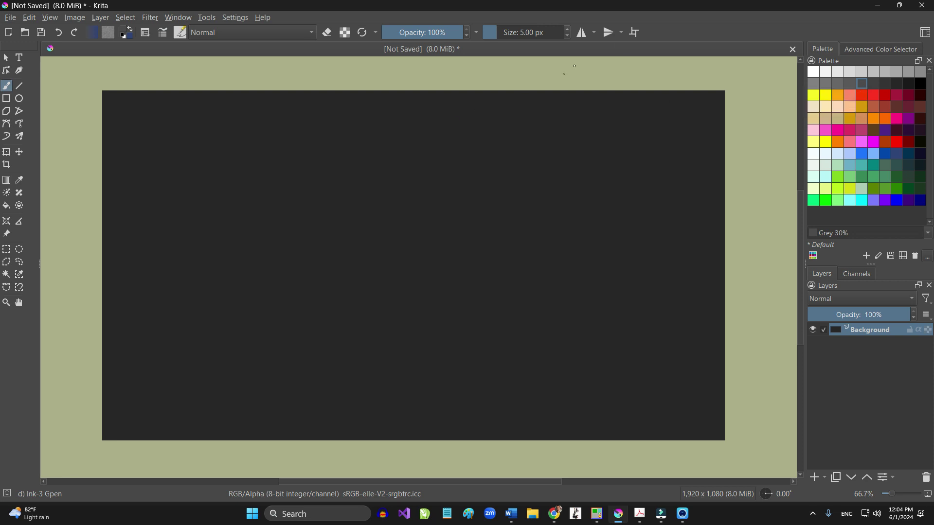
Enable horizontal and vertical mirroring and draw a filled rounded rectangle across the canvas's upper-left quadrant, mirrored into all four quadrants.
left_click(581, 31)
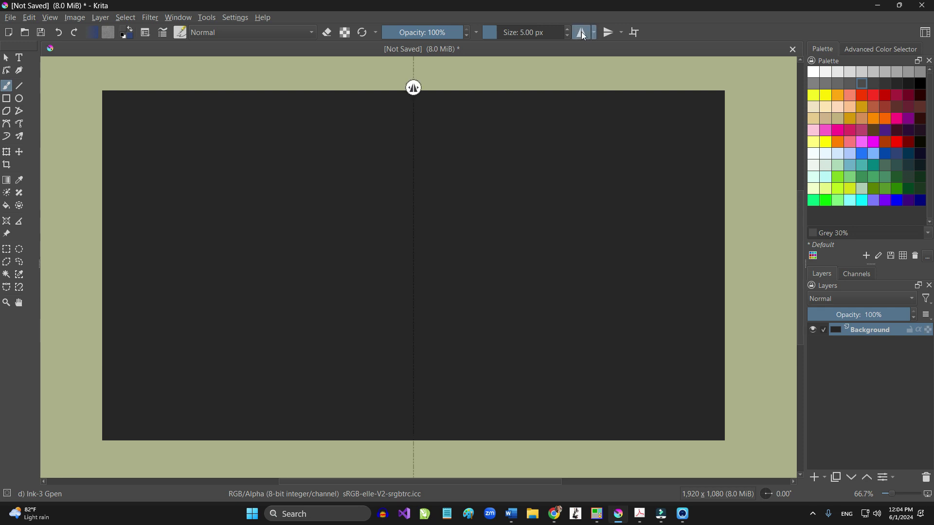
left_click(609, 33)
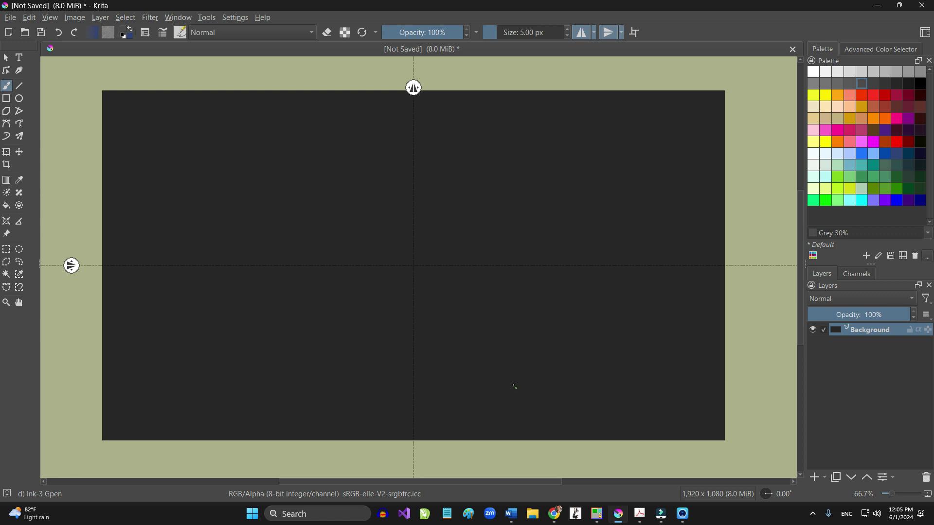
left_click(6, 98)
left_click(144, 34)
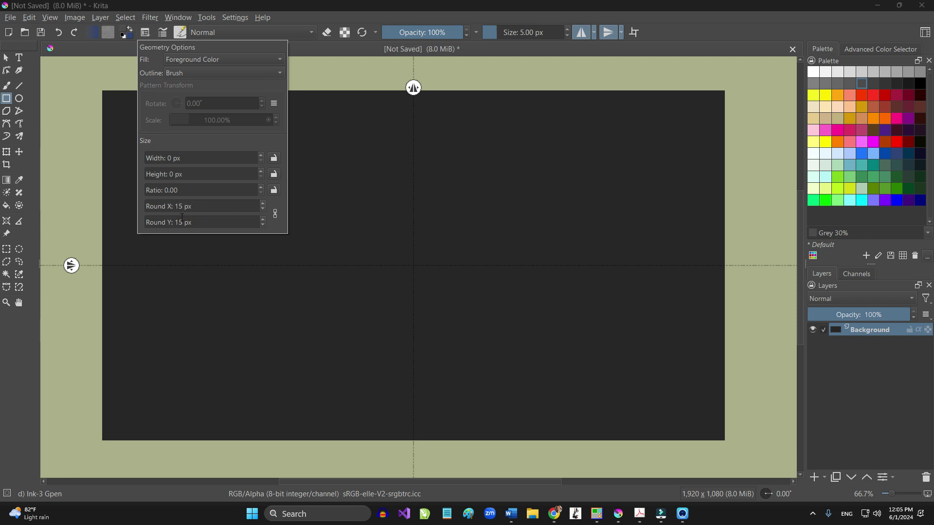
left_click_drag(115, 100, 394, 251)
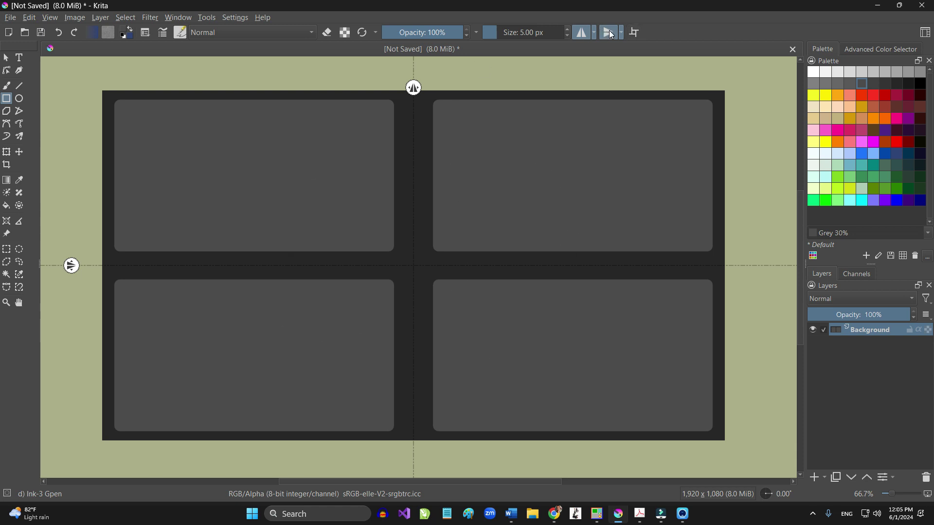
Disable both mirror modes and undo the mirrored rectangles.
left_click(609, 33)
left_click(582, 33)
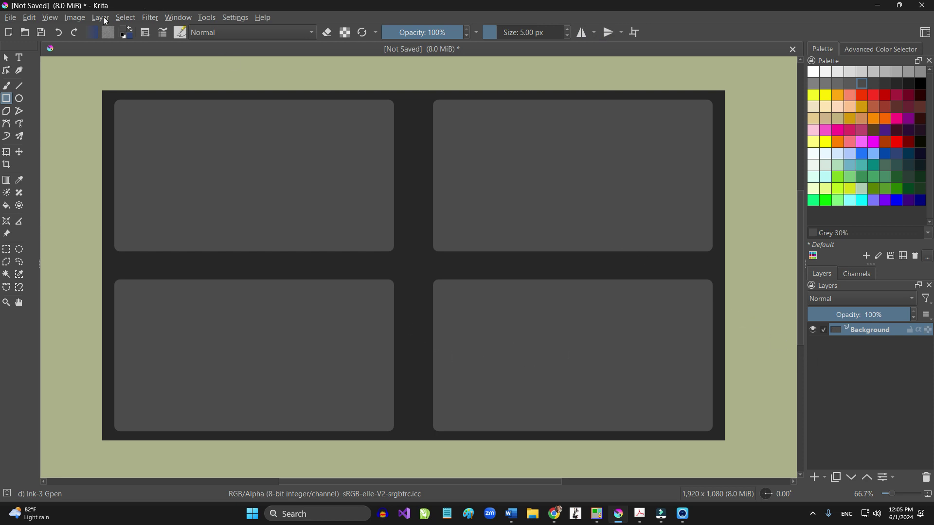
left_click(58, 35)
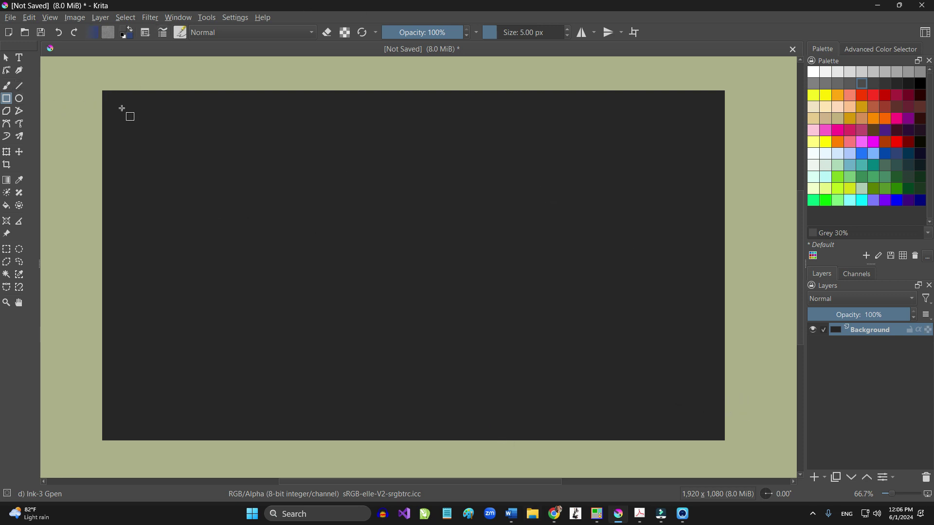
Try drawing two separate rounded rectangles on the background layer, one near each side of the canvas, and undo both.
left_click_drag(120, 107, 310, 327)
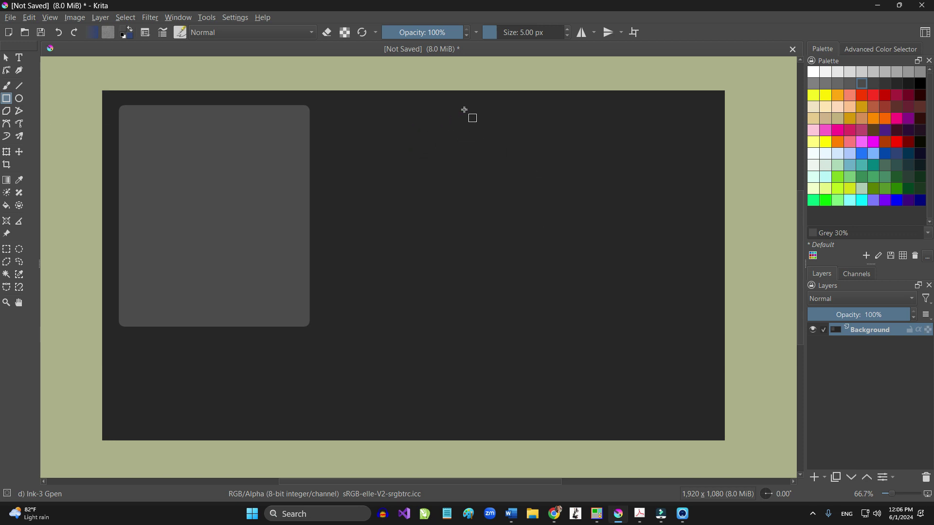
left_click_drag(465, 108, 699, 334)
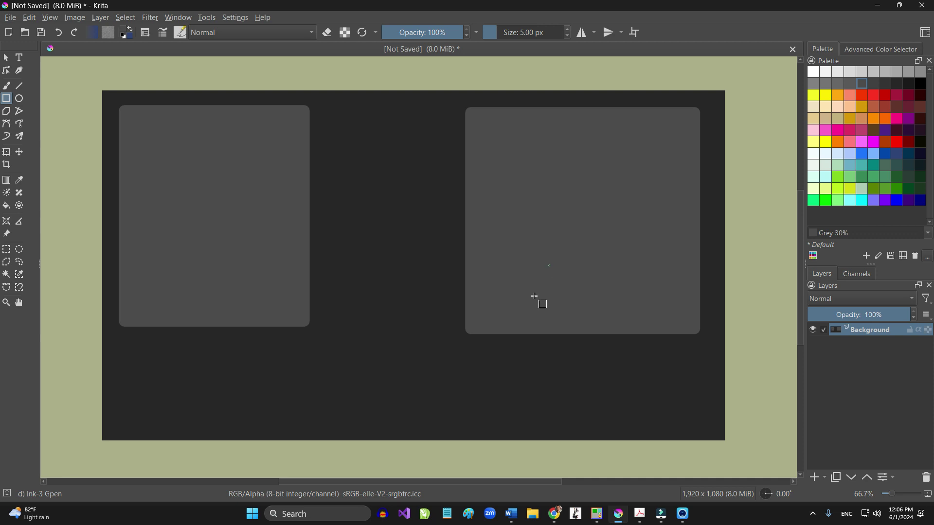
left_click(59, 33)
left_click(59, 33)
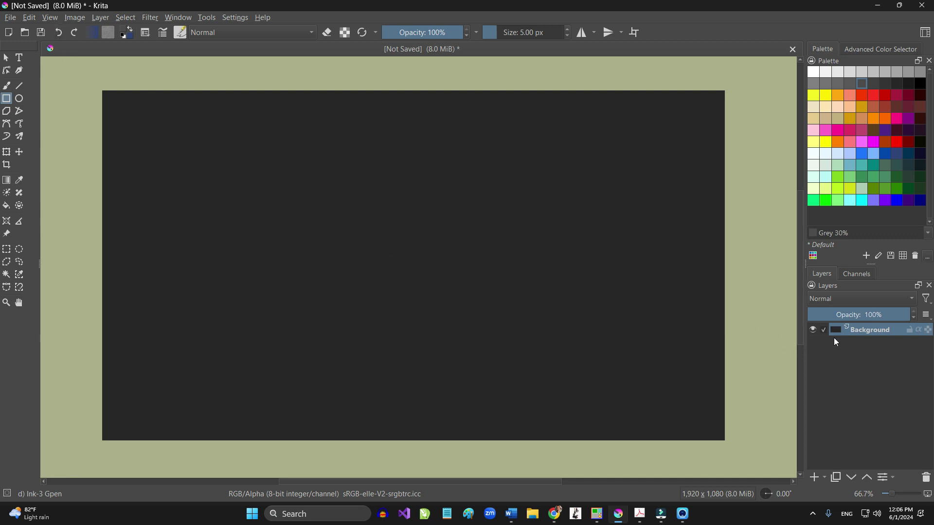
Add a paint layer, draw a large rounded Grey 30% rectangle in the canvas's upper-left area, and nudge it with the Transform tool.
left_click(814, 478)
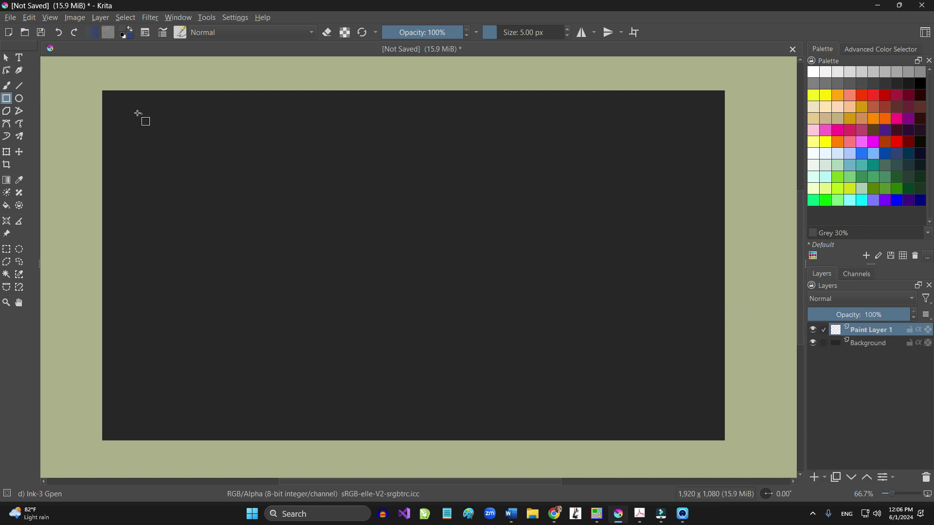
left_click_drag(118, 105, 338, 297)
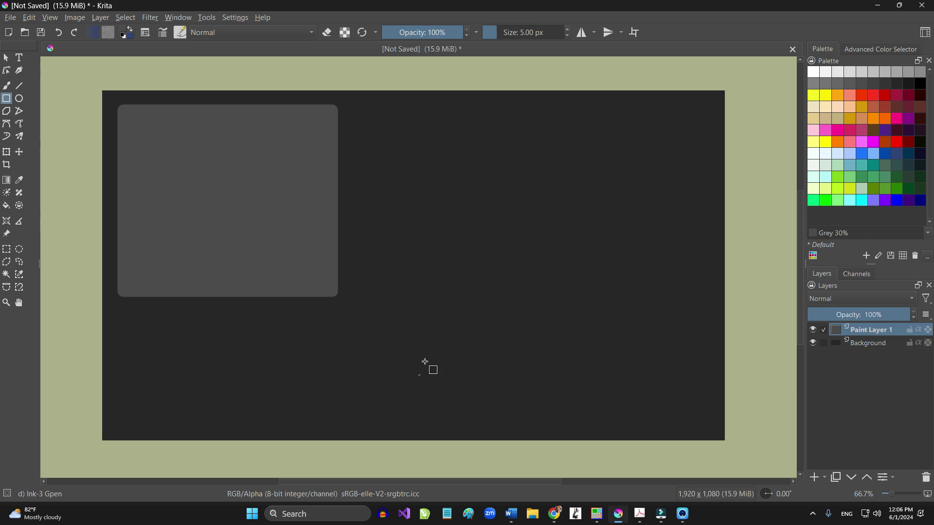
key("ctrl+t")
mouse_move(294, 268)
left_mouse_down()
mouse_move(294, 377)
mouse_move(290, 243)
mouse_move(286, 253)
left_mouse_up()
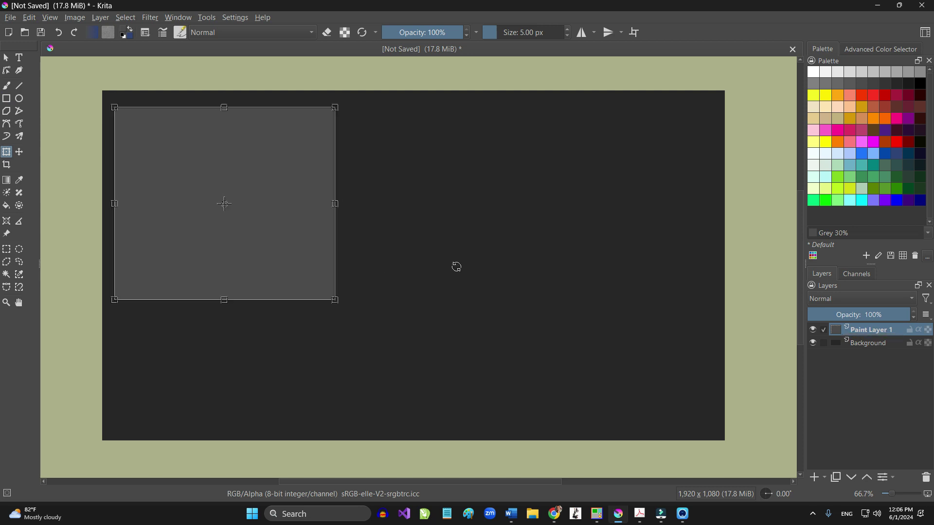
Add another paint layer, draw a wide, short rounded bar in the canvas's upper-right area, and shift it slightly toward the right edge.
left_click(816, 478)
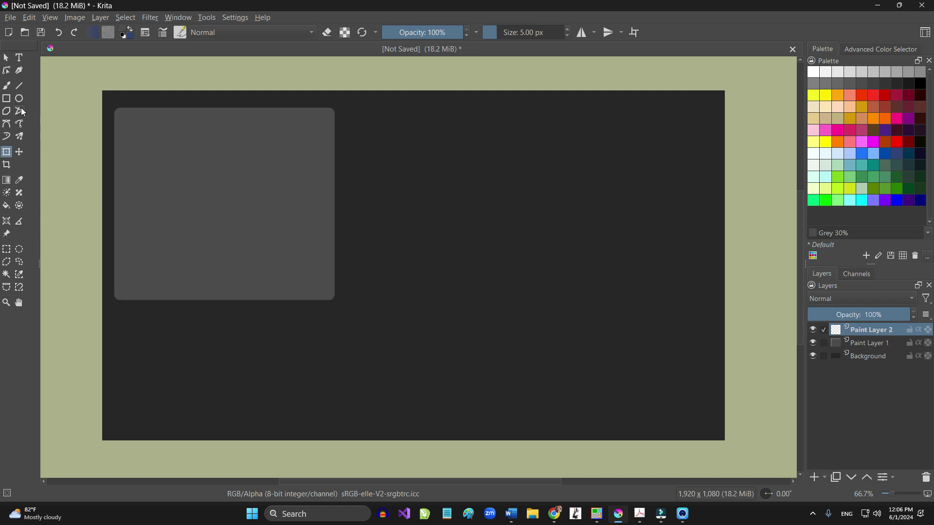
left_click(6, 99)
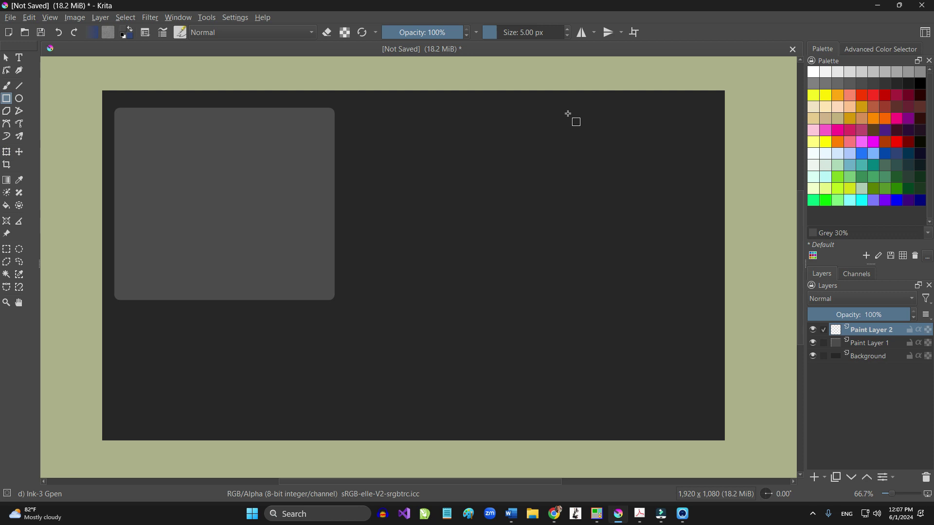
left_click_drag(481, 117, 686, 152)
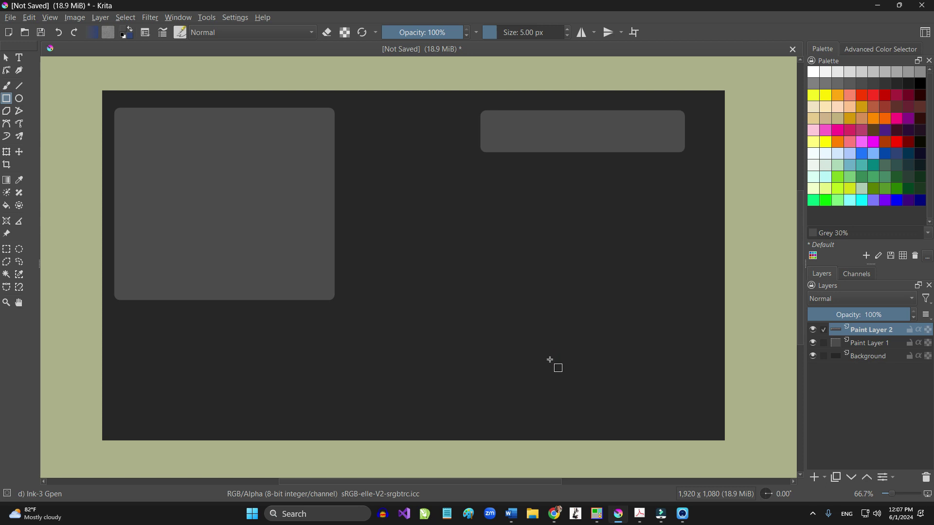
key("ctrl+t")
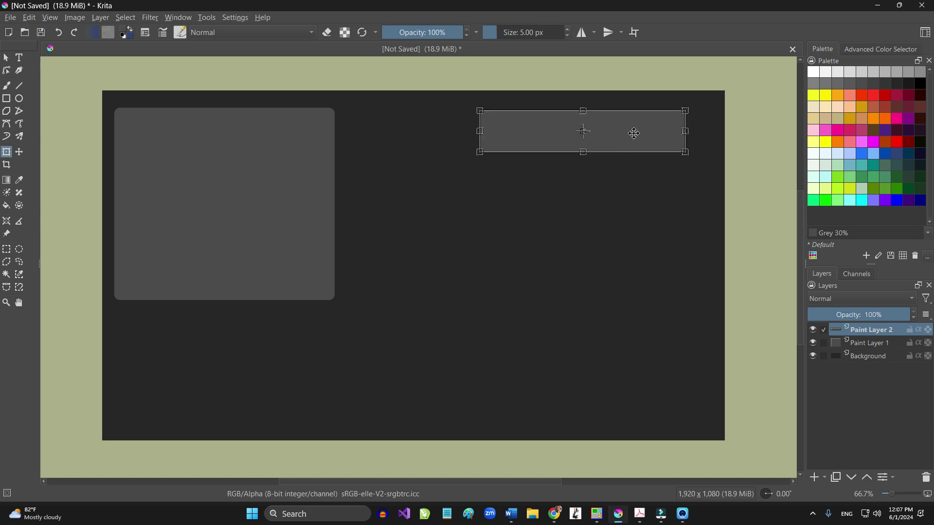
left_click_drag(645, 132, 647, 132)
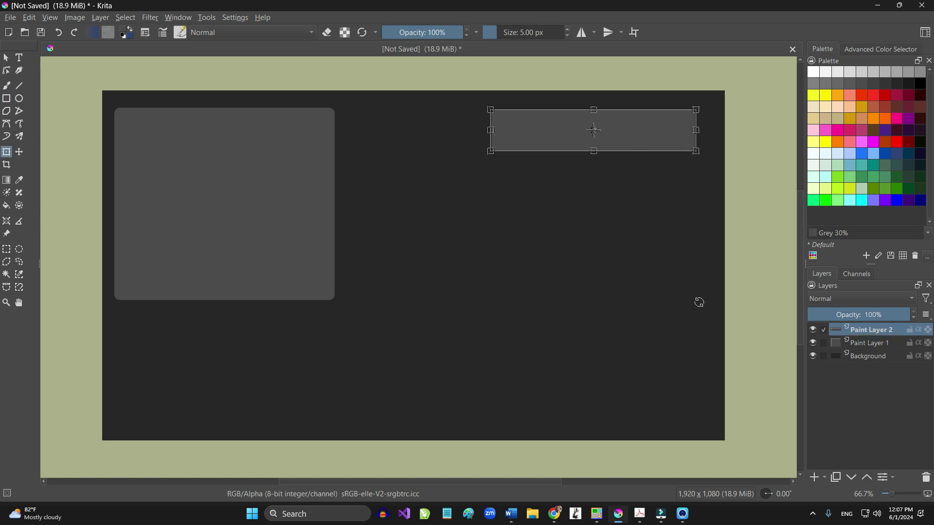
Duplicate the bar's layer and move the copy straight down, leaving a small gap below the original bar.
left_click(836, 478)
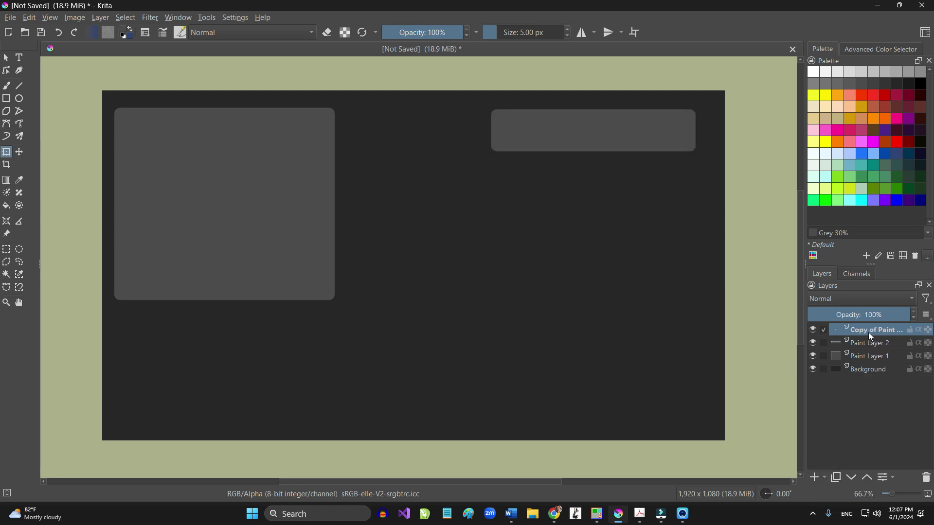
left_click(620, 137)
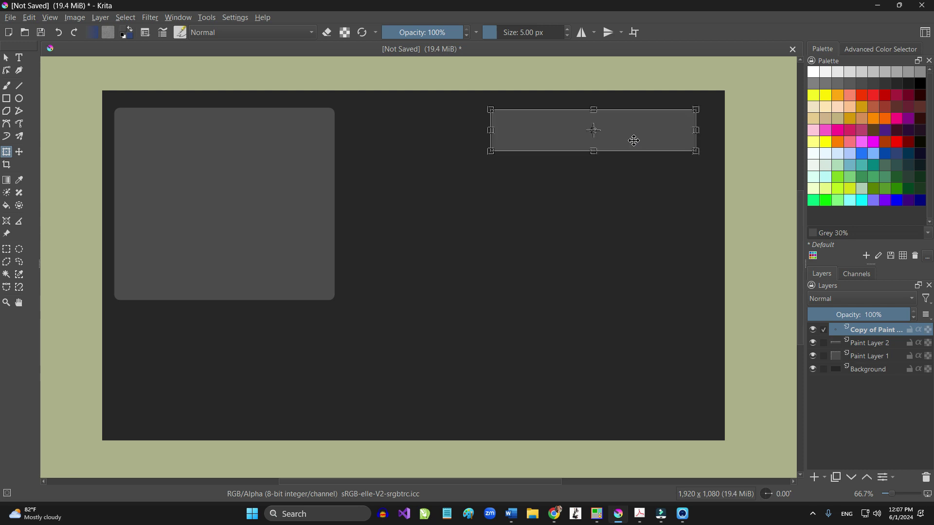
left_click_drag(636, 132, 636, 188)
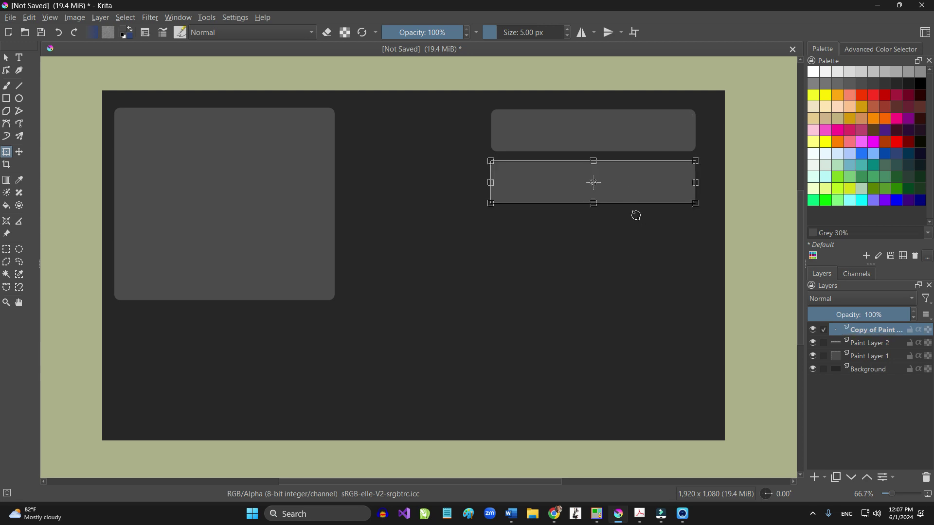
Duplicate the second bar's layer, place the copy beneath it as a third bar, and fine-tune its height to even out the gaps.
left_click(836, 479)
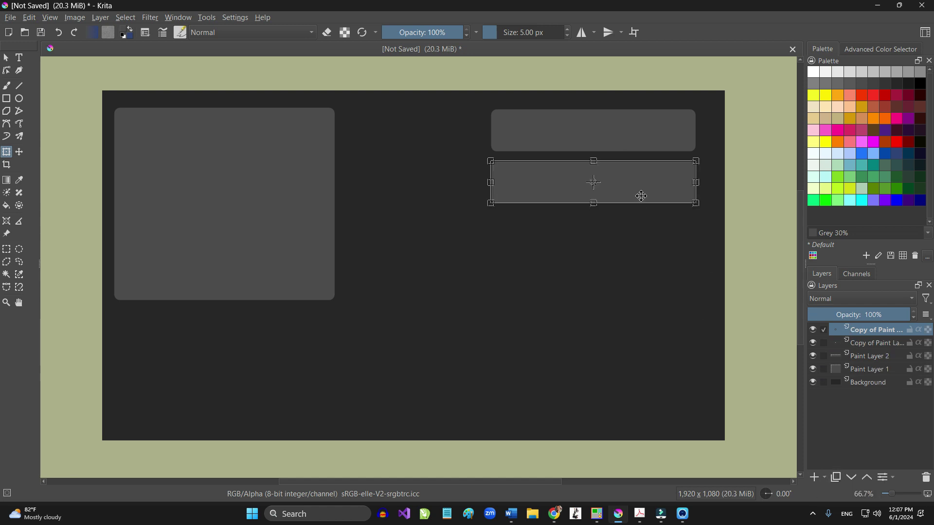
left_click_drag(642, 196, 640, 243)
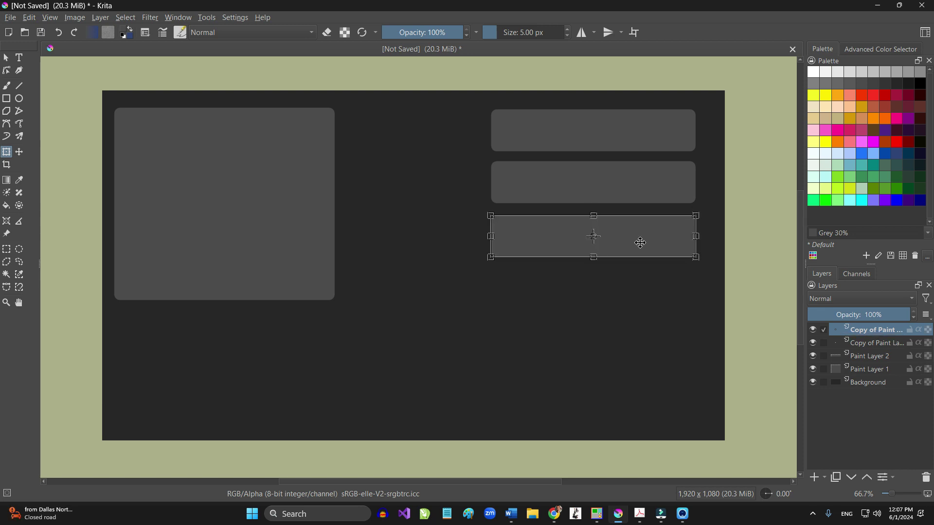
key("Return")
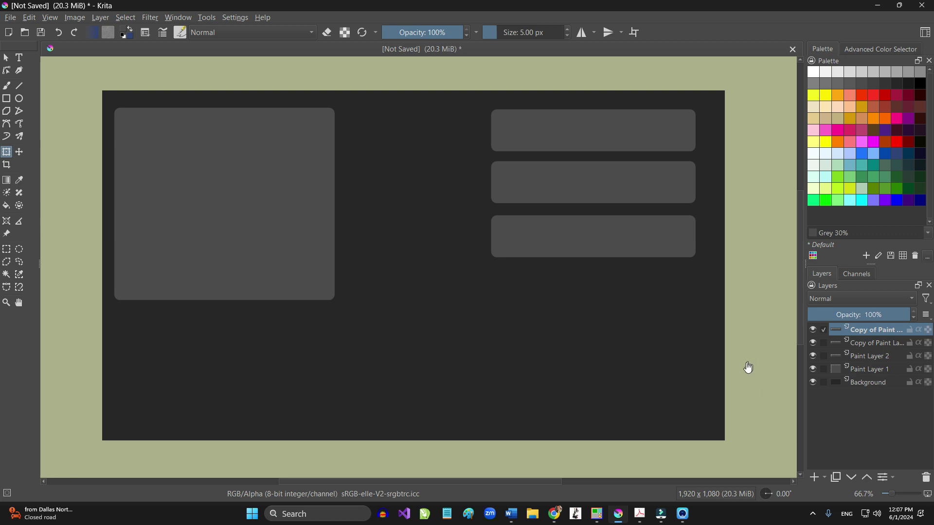
left_click(649, 246)
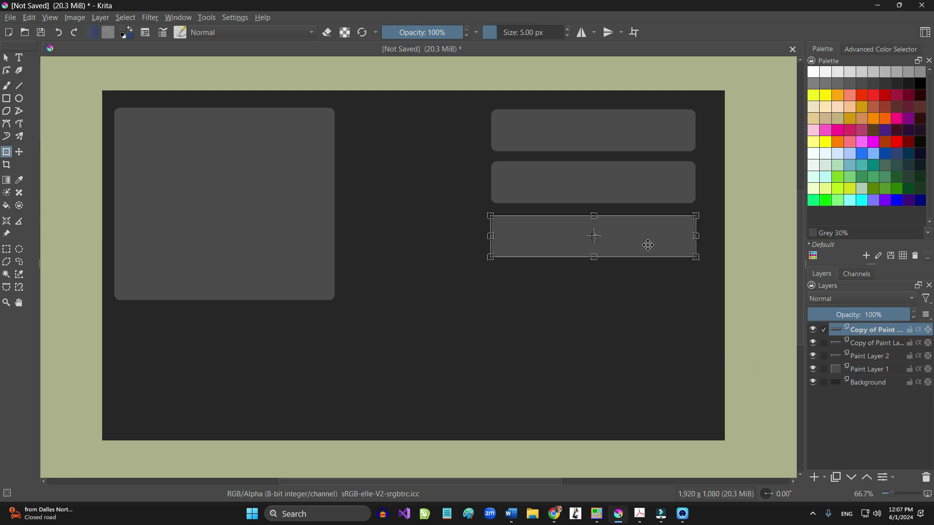
left_click_drag(647, 248, 646, 242)
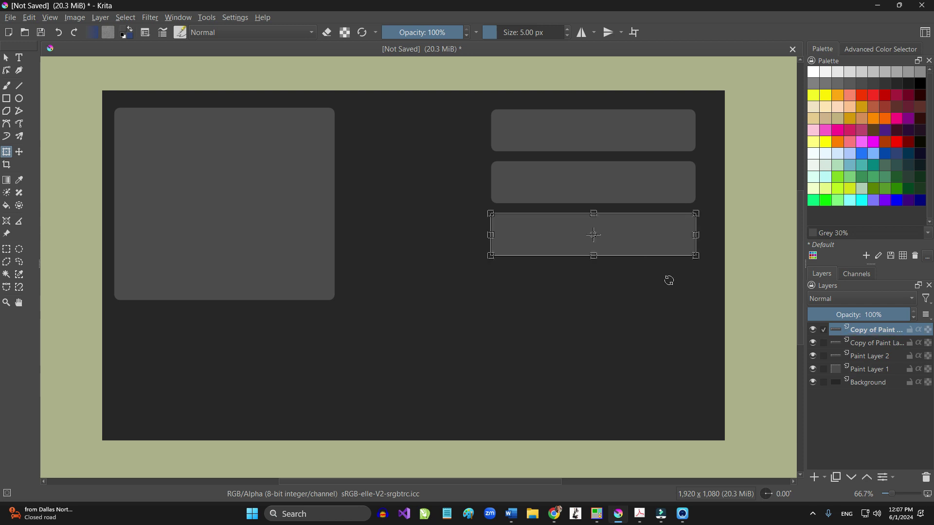
key("Return")
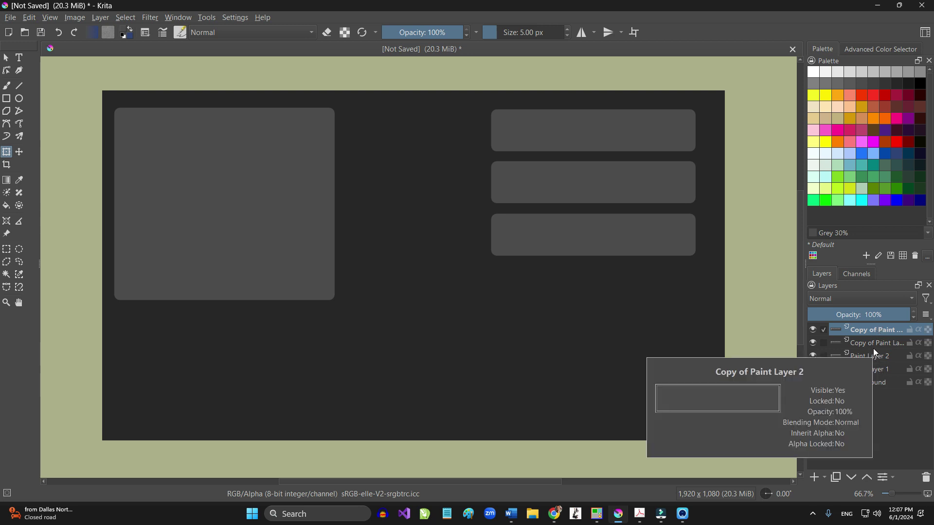
Merge the three bar layers into one and shift the combined bars slightly left, away from the canvas's right edge.
key("shift+Delete")
key("shift+Delete")
left_click(640, 243)
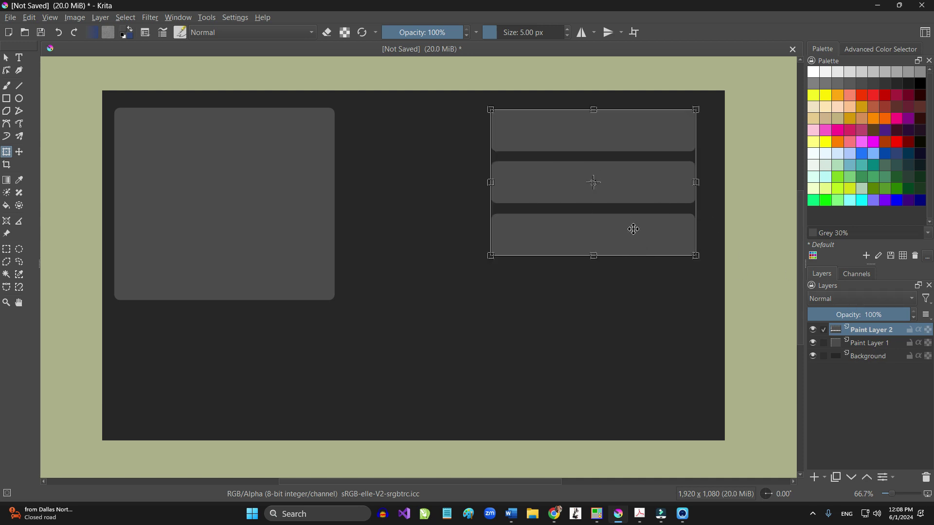
left_click_drag(640, 224, 470, 222)
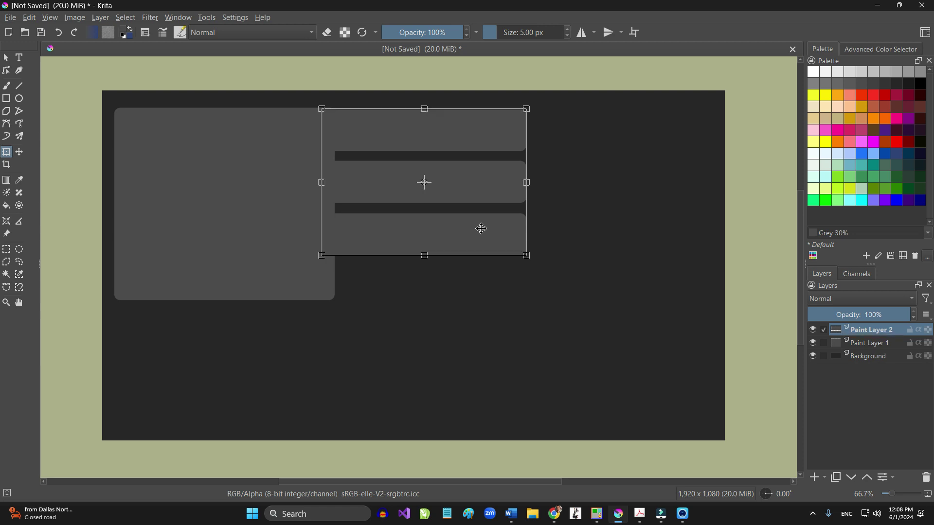
left_click_drag(469, 229, 596, 234)
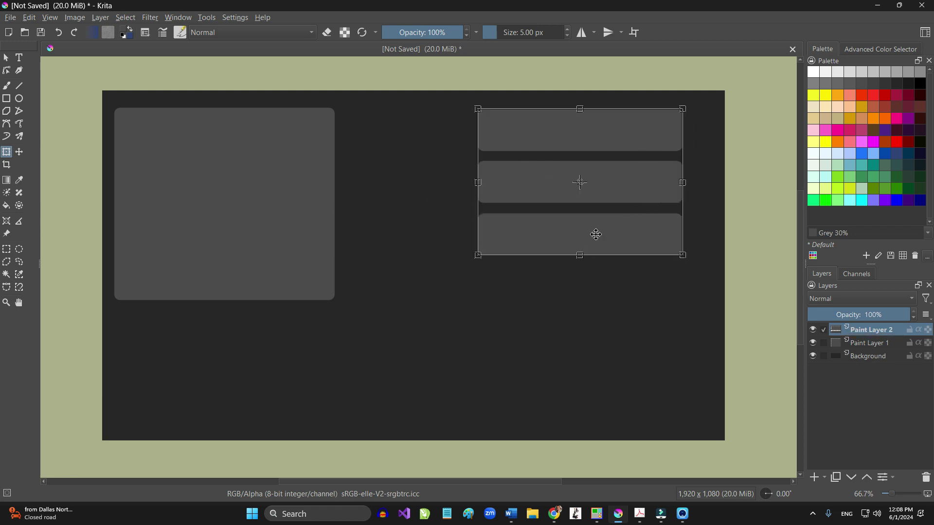
key("Return")
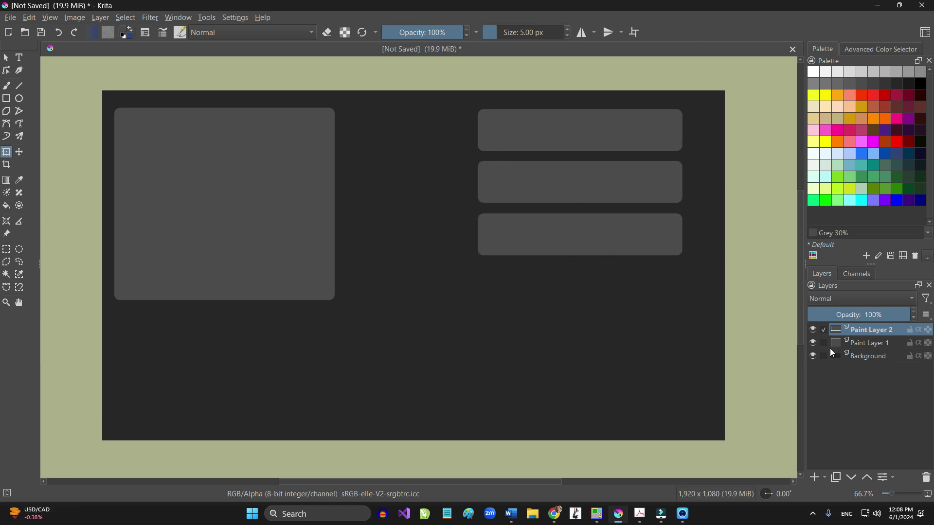
Duplicate the bars' layer, lock the copy's alpha, and recolour its bars Grey 10% with a covering rectangle.
left_click(646, 243)
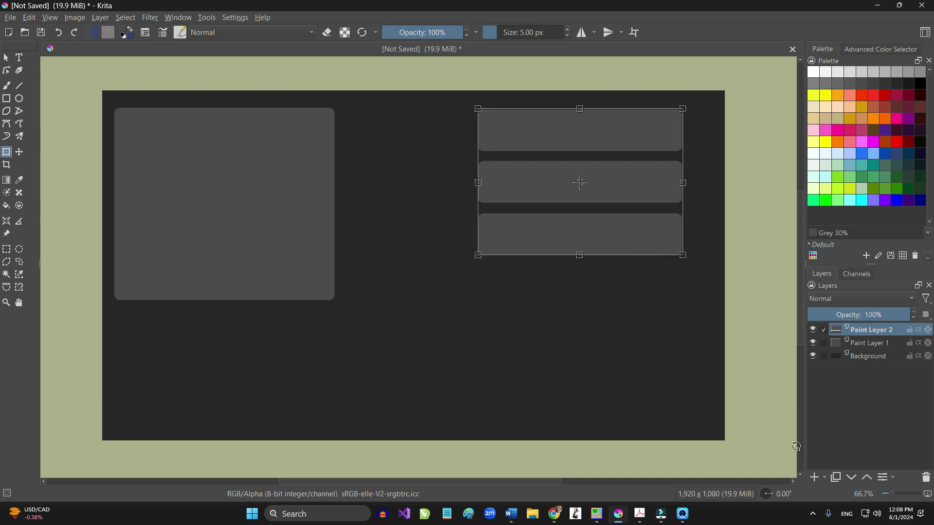
left_click(836, 479)
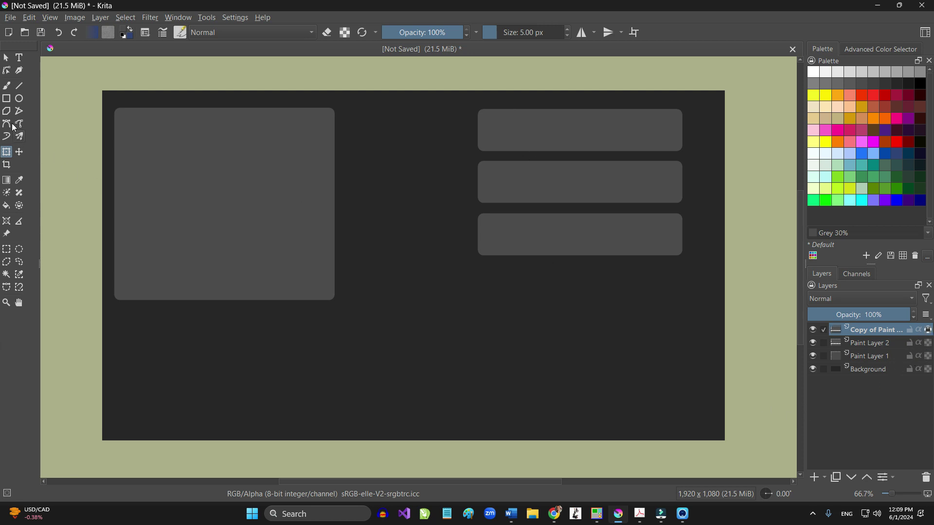
left_click(7, 99)
left_click(921, 85)
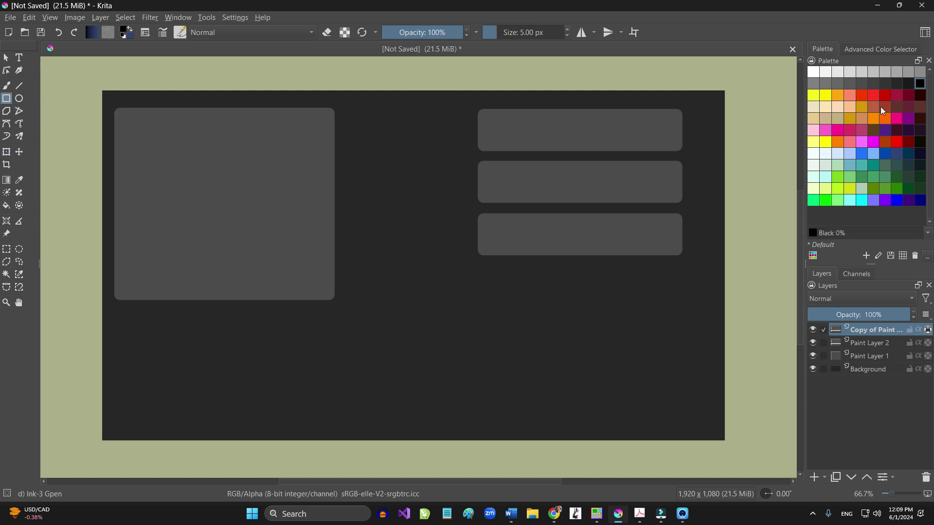
left_click(911, 84)
left_click_drag(469, 101, 711, 286)
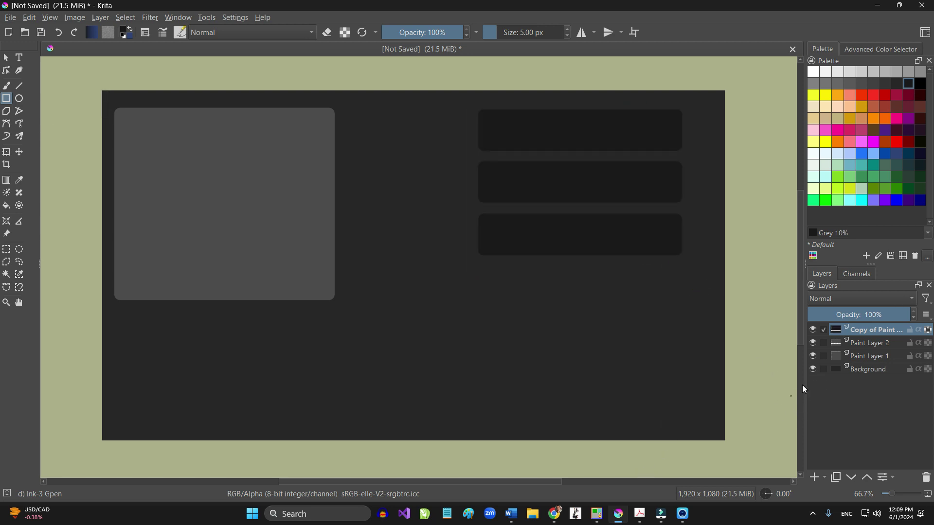
Offset the dark copy slightly up and left beneath the grey bars as a shadow, and merge it with the bars' layer.
key("ctrl+t")
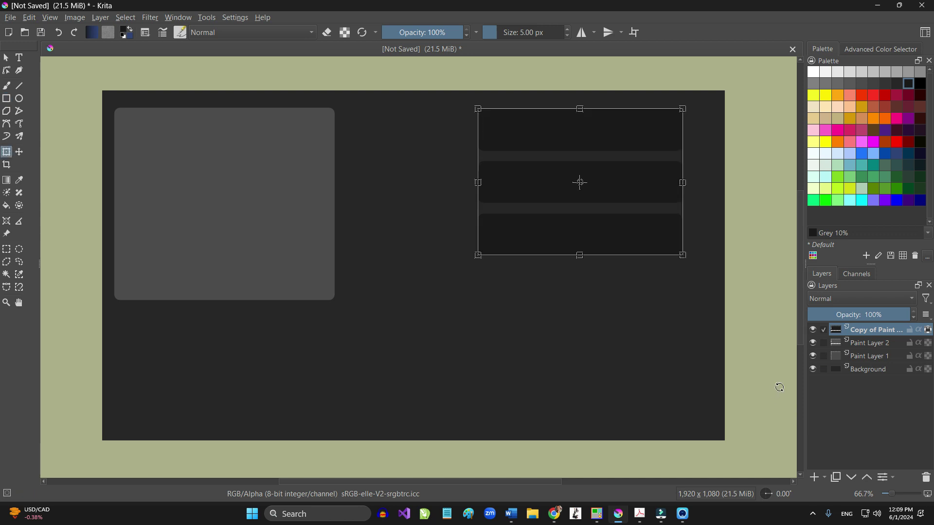
left_click(851, 477)
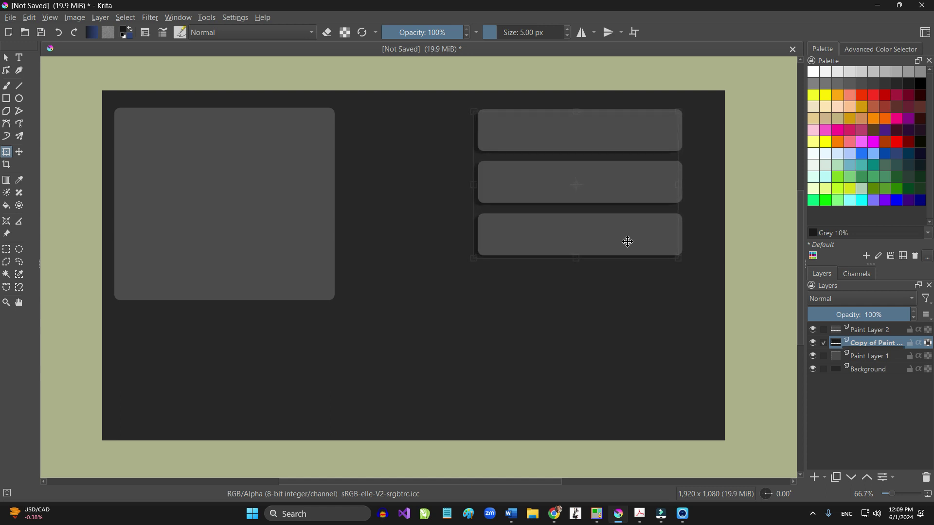
left_click_drag(623, 240, 629, 236)
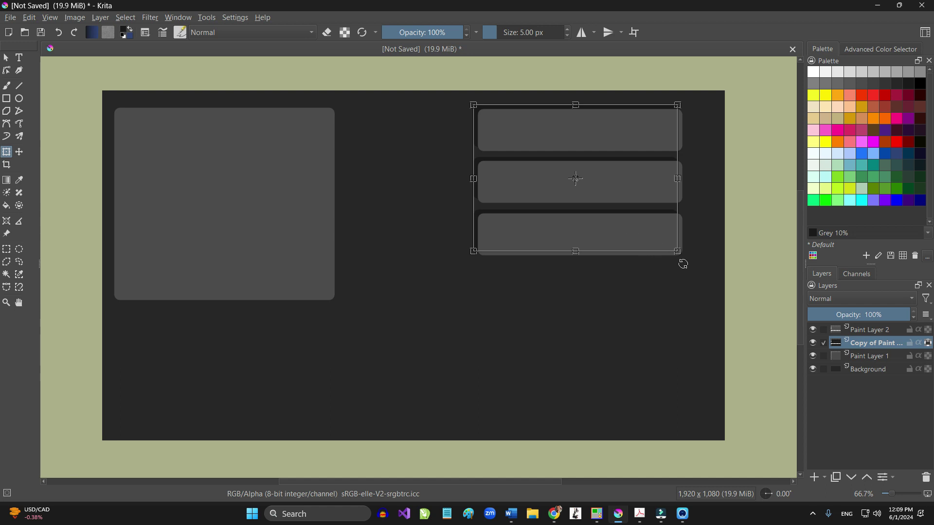
key("Return")
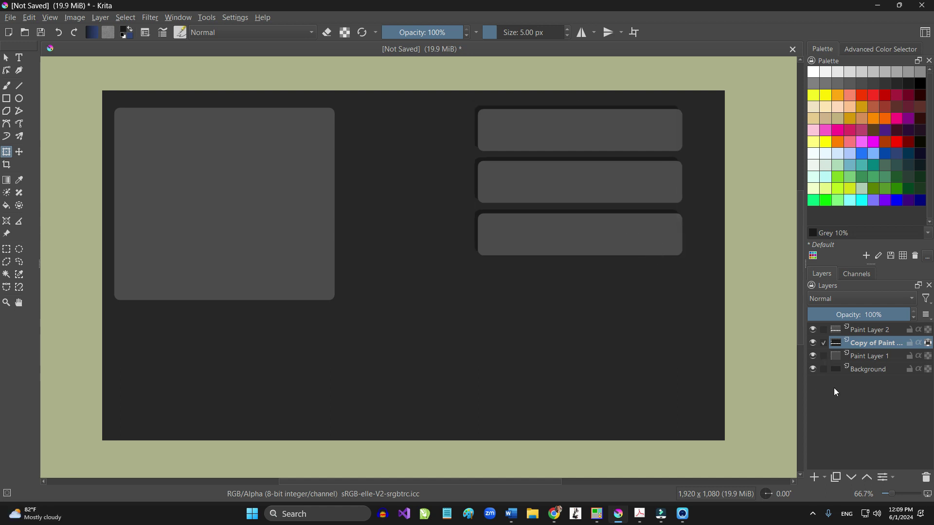
left_click(871, 331)
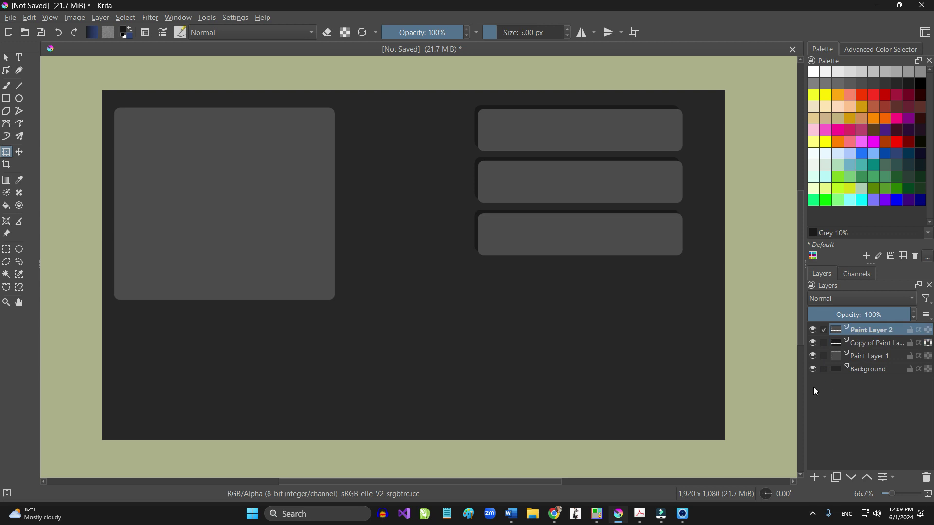
key("shift+Delete")
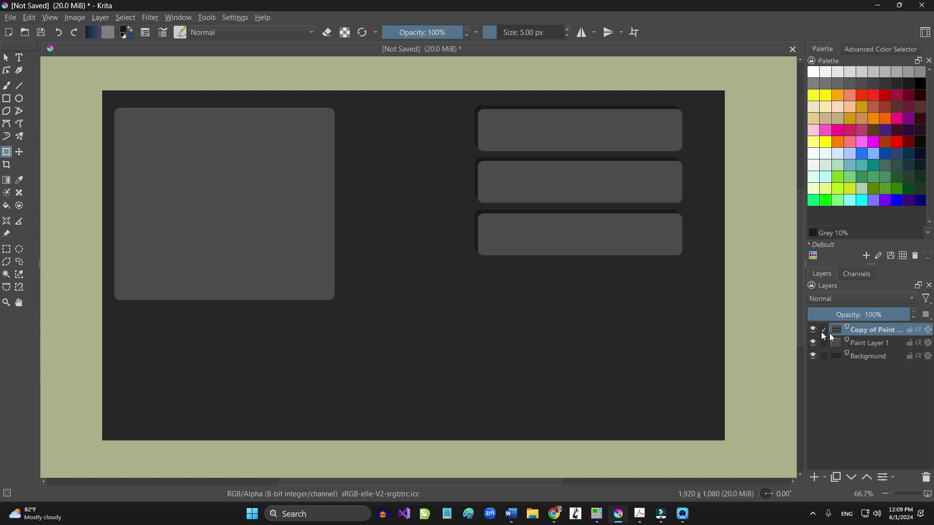
left_click(647, 246)
left_click_drag(651, 241, 646, 245)
left_click(59, 33)
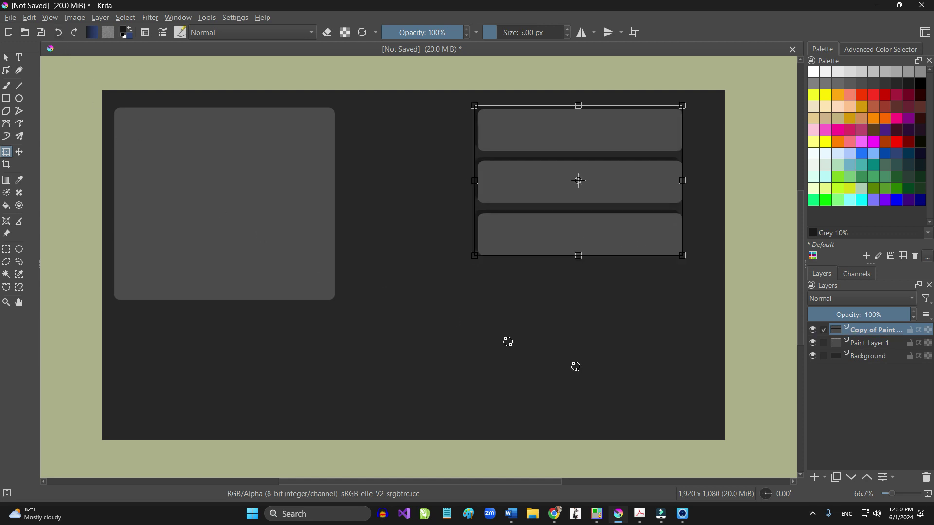
Duplicate the large panel's layer, lock the copy's alpha, and recolour it Grey 10% with a covering rectangle.
left_click(871, 343)
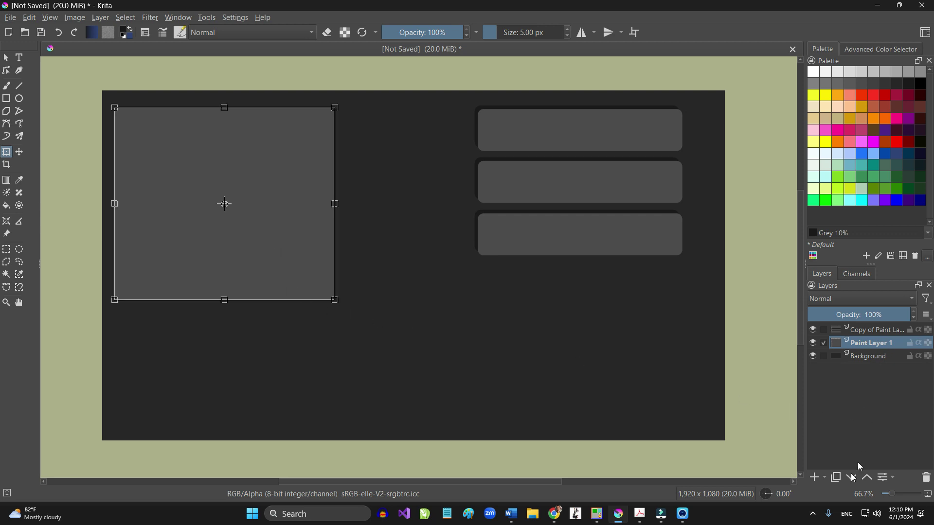
left_click(835, 478)
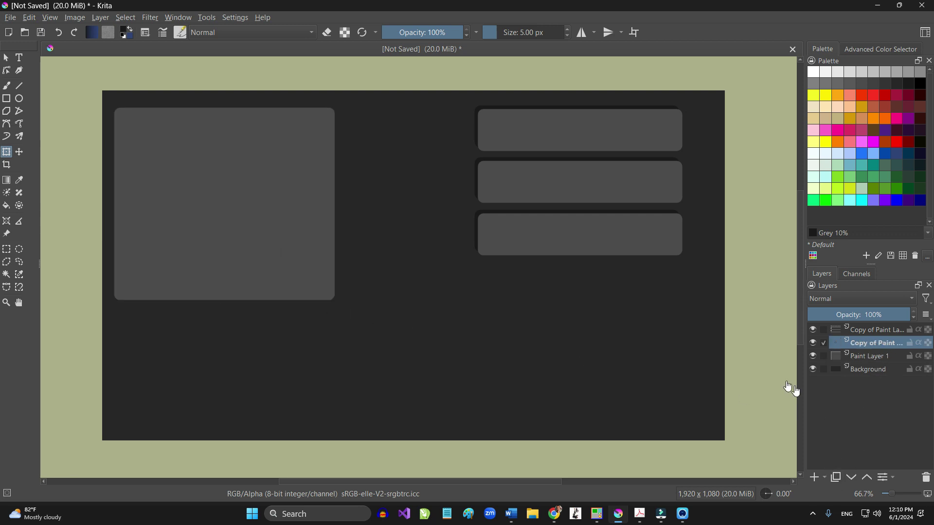
left_click(7, 99)
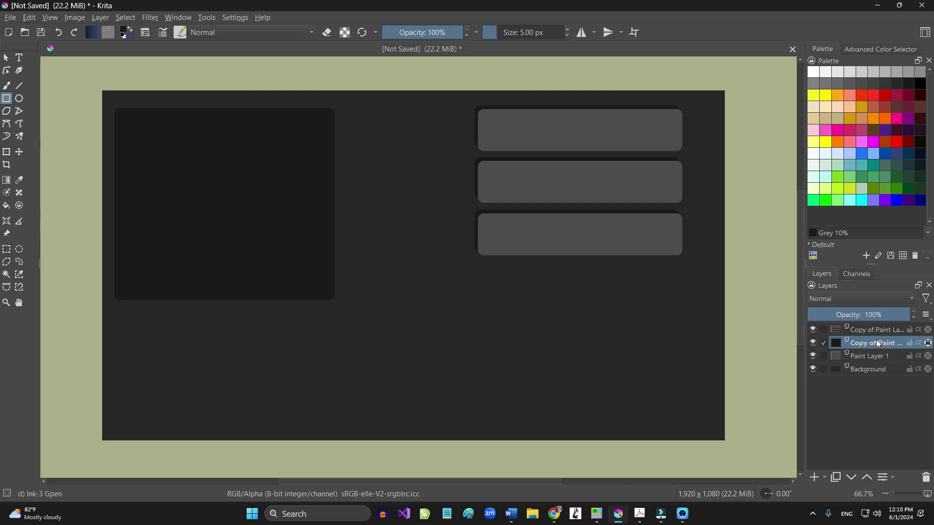
Offset the dark panel copy slightly up and left beneath the large grey panel as a shadow, and merge the two layers.
left_click(851, 478)
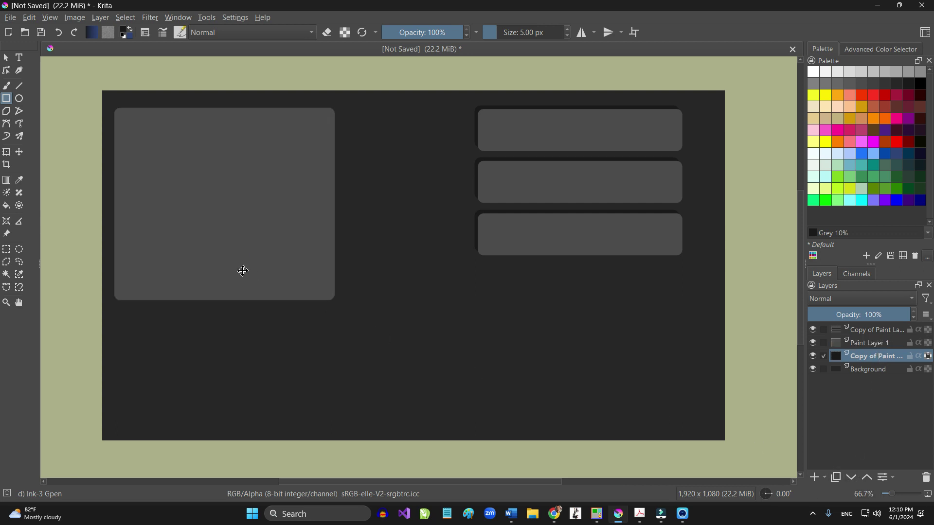
key("ctrl+t")
left_click_drag(249, 261, 252, 249)
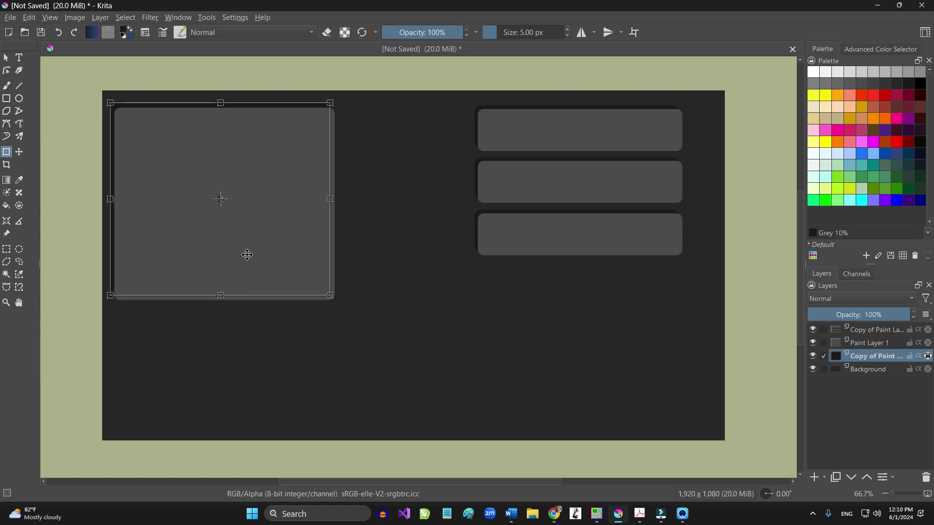
key("Return")
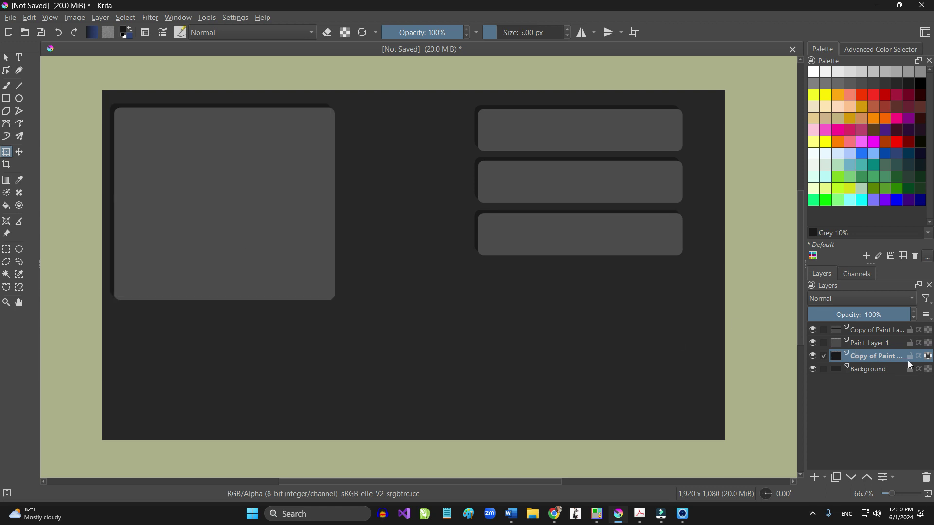
left_click(894, 344)
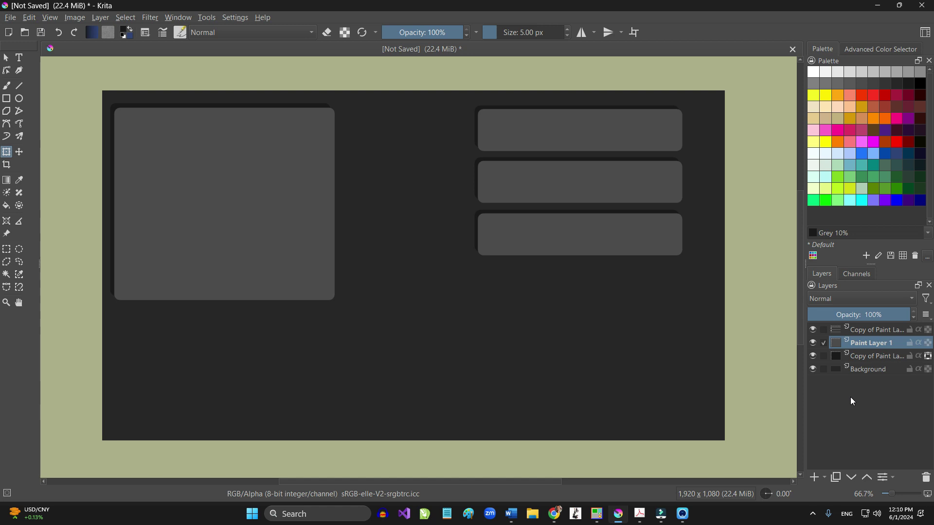
key("ctrl+e")
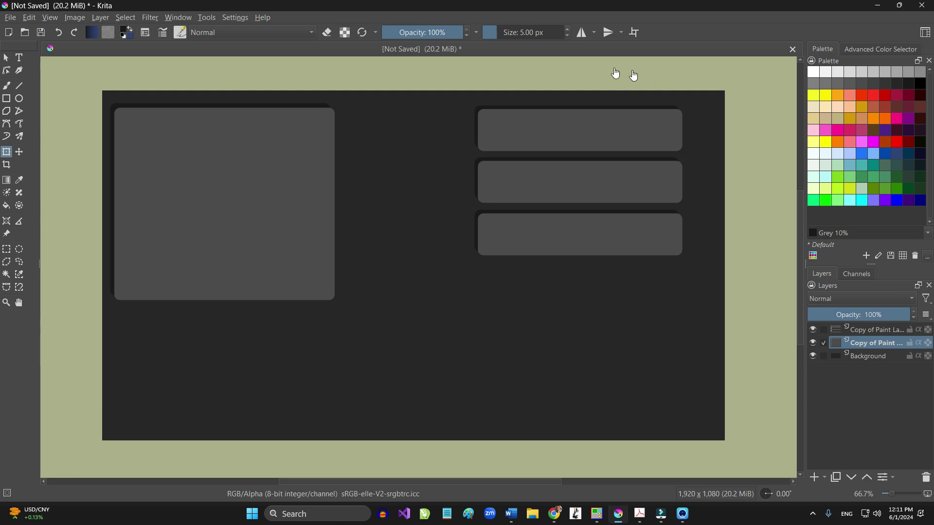
Export the image as a PNG named "grey flat bk" in Videos > YouTube > Mach 3, using the default PNG options.
left_click(10, 20)
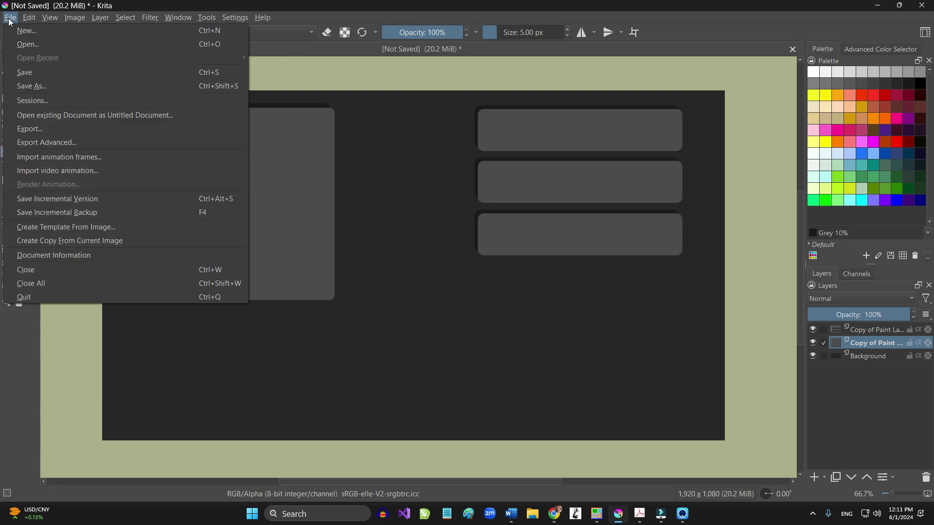
left_click(33, 130)
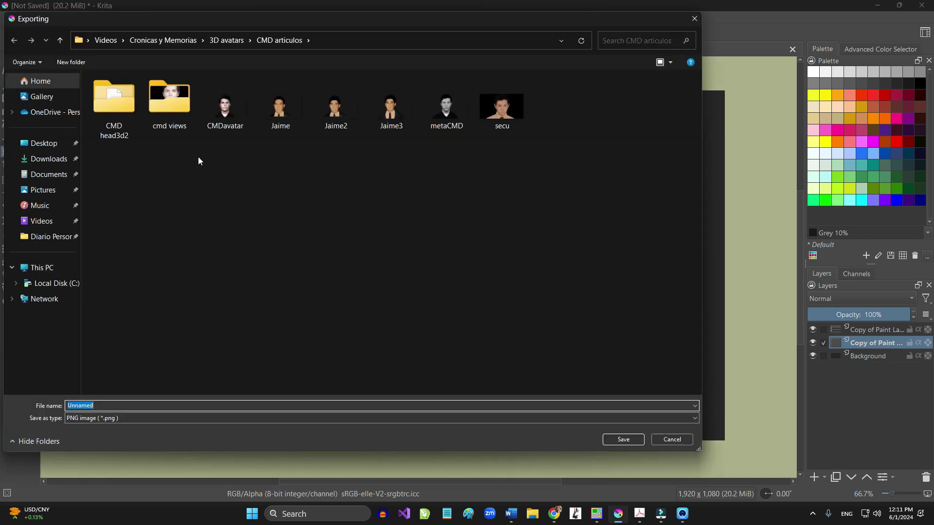
left_click(46, 223)
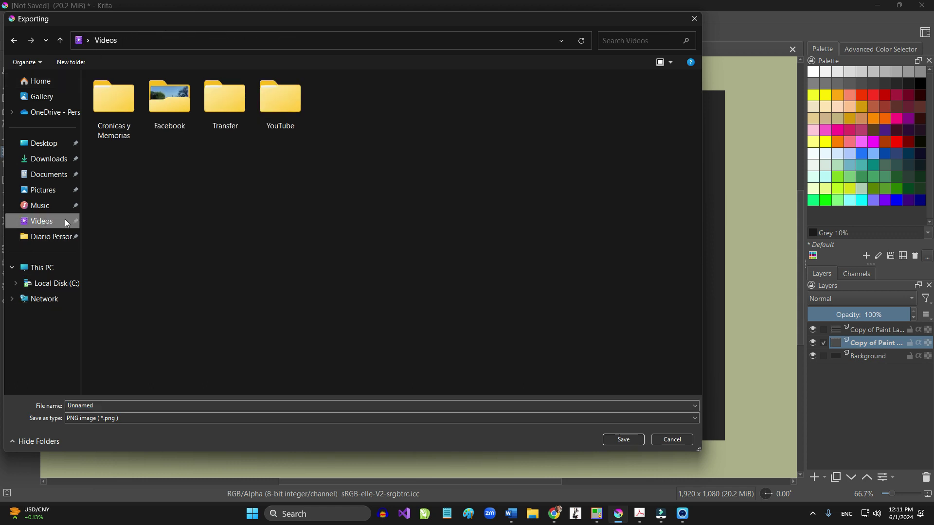
double_click(285, 98)
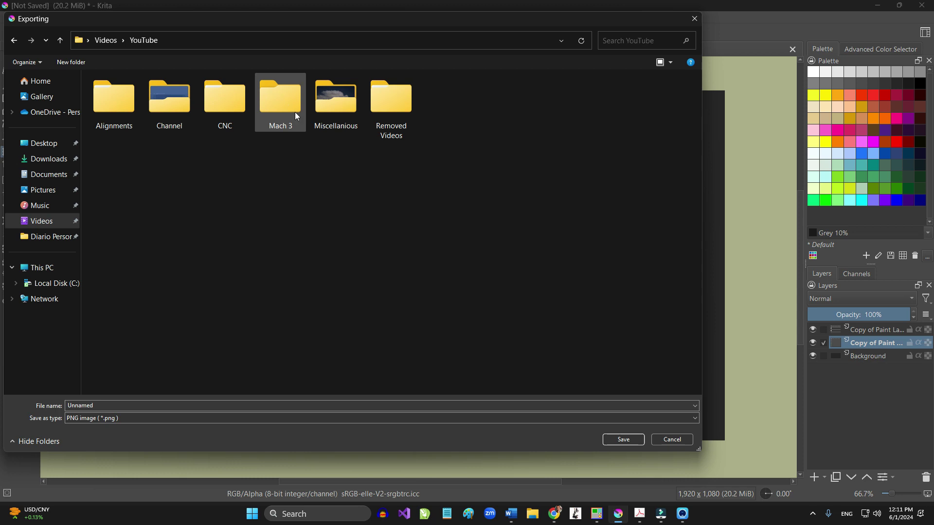
double_click(292, 102)
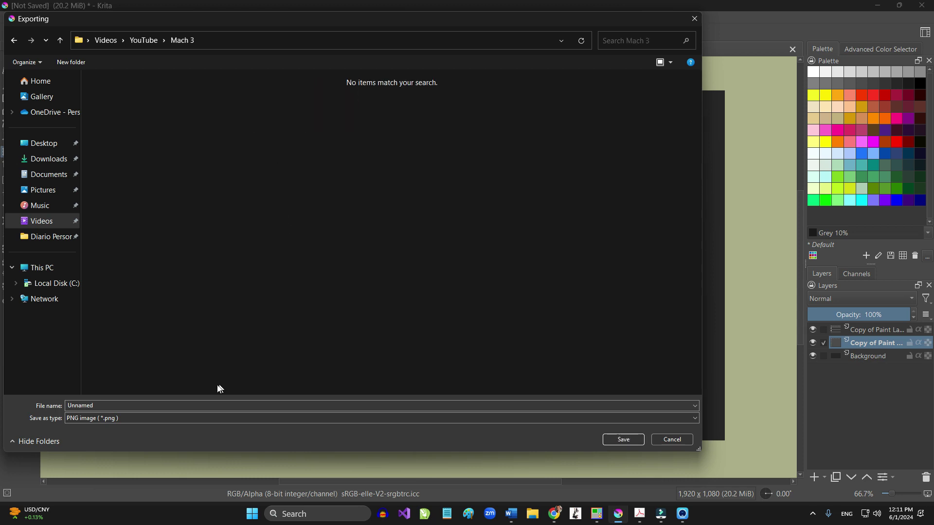
double_click(119, 406)
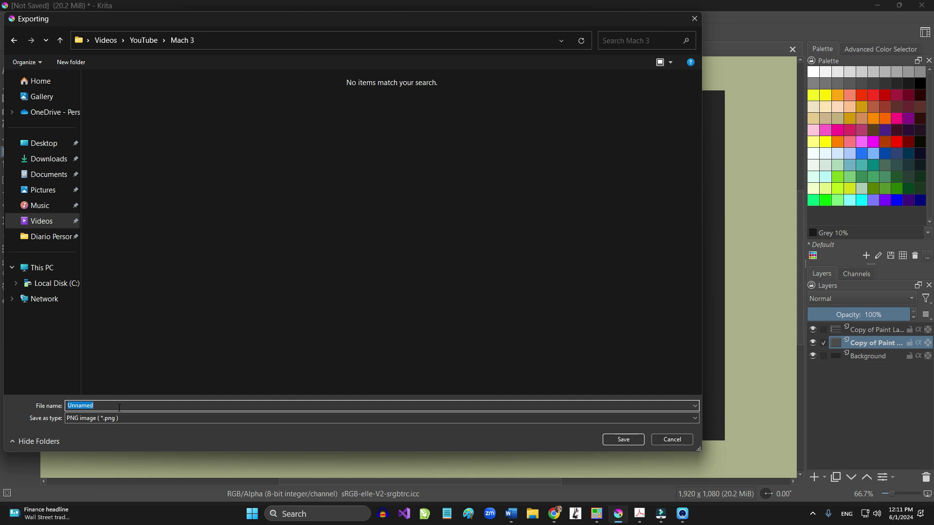
type("grey flat bk")
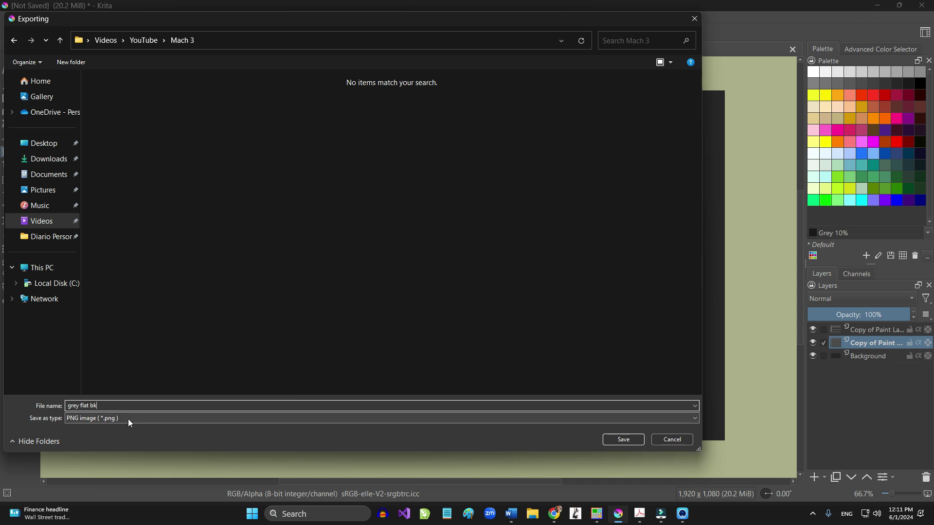
left_click(608, 439)
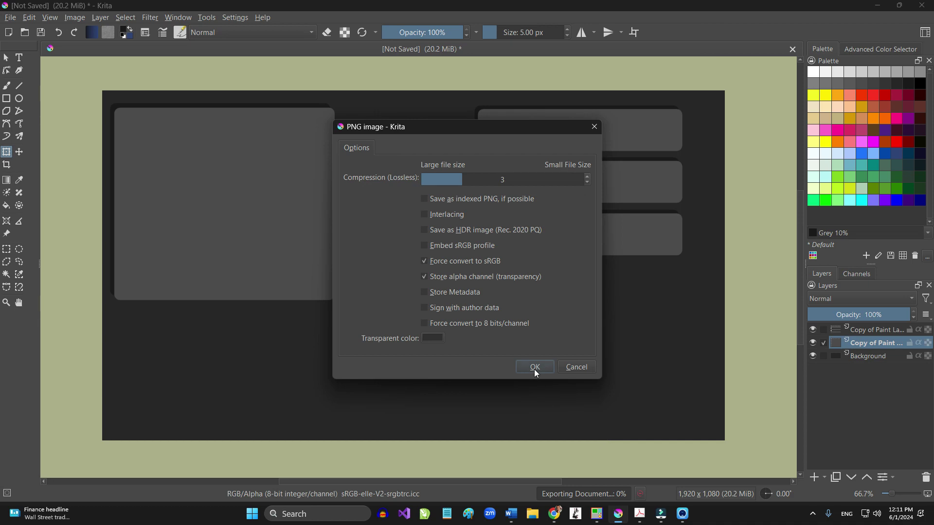
left_click(533, 369)
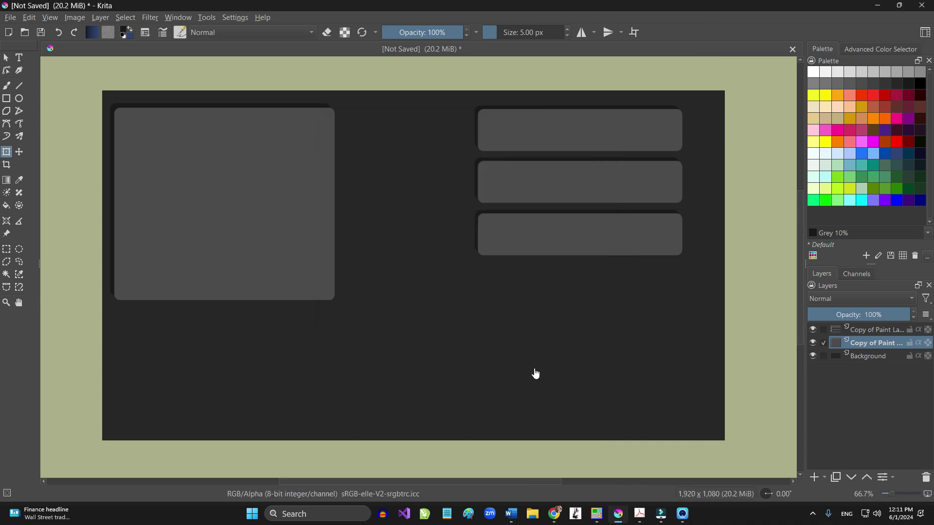
Minimize Krita and switch to MachScreen with the 1024.set screen layout.
left_click(877, 5)
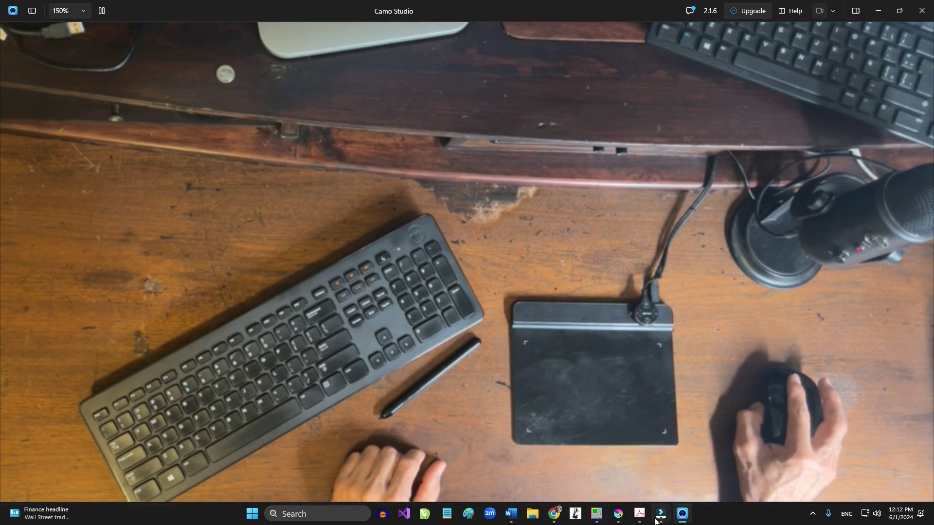
left_click(594, 516)
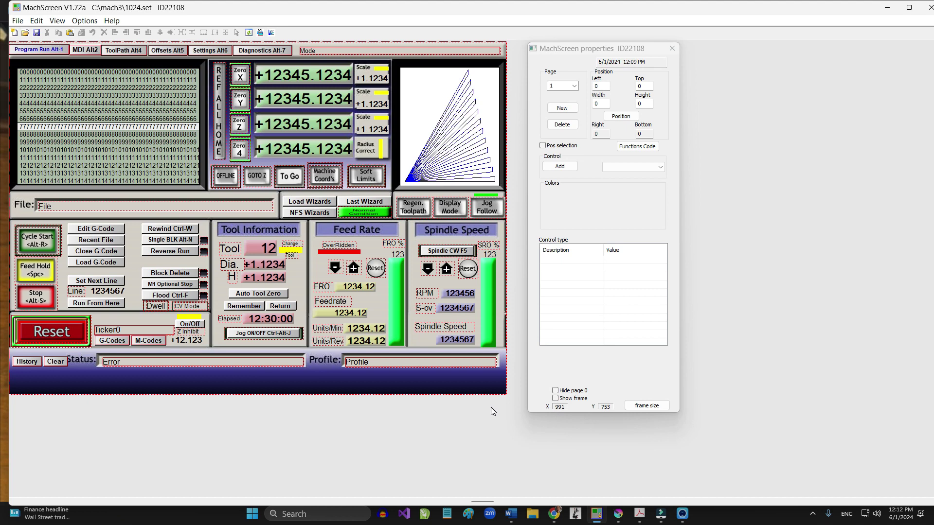
left_click(505, 354)
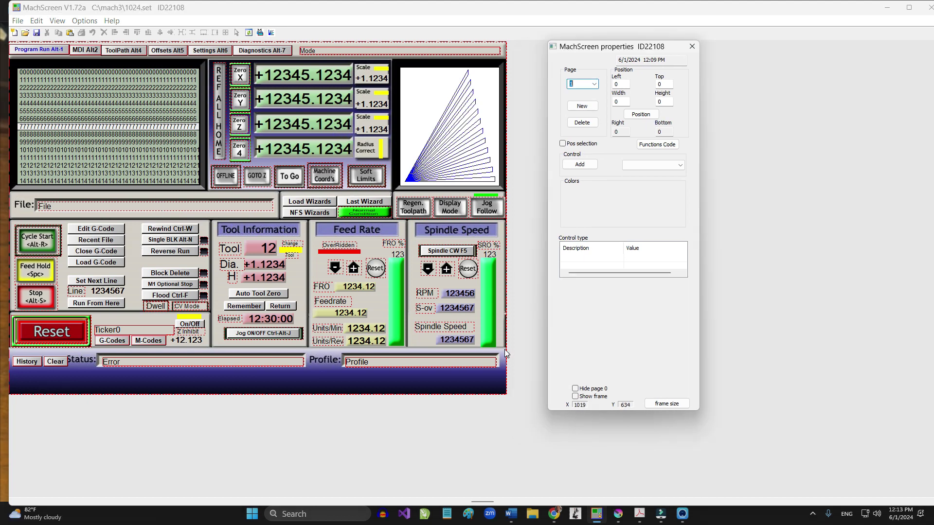
Switch to File Explorer and copy the image "grey flat bk" from the Videos > YouTube > Mach 3 folder.
left_click(504, 346)
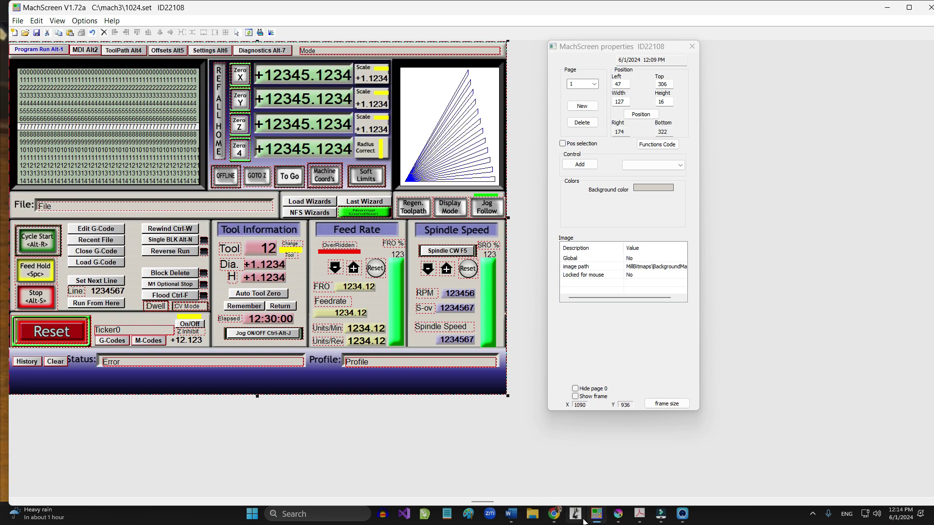
mouse_move(598, 520)
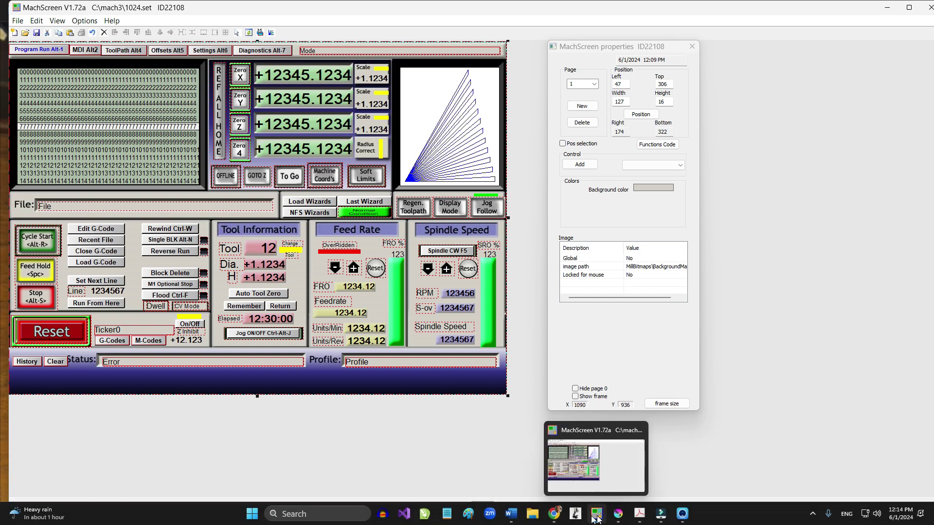
left_click(531, 516)
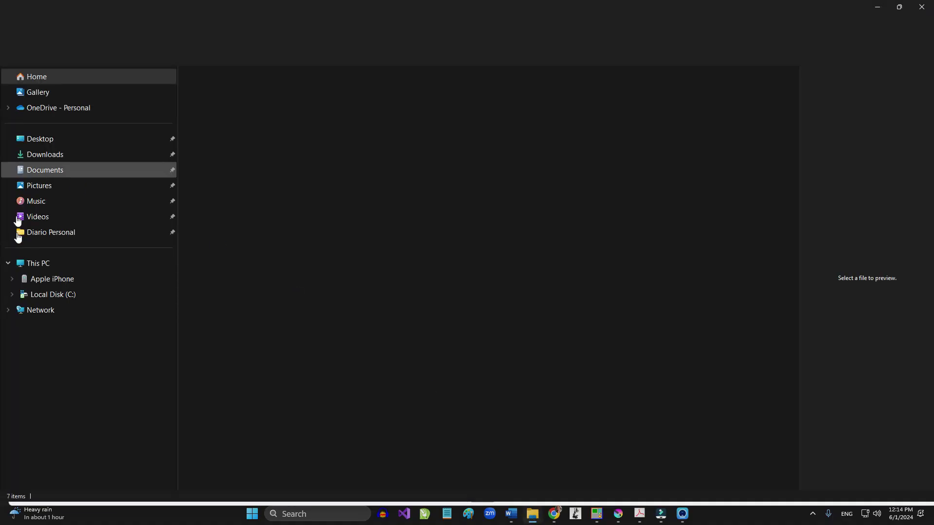
left_click(45, 220)
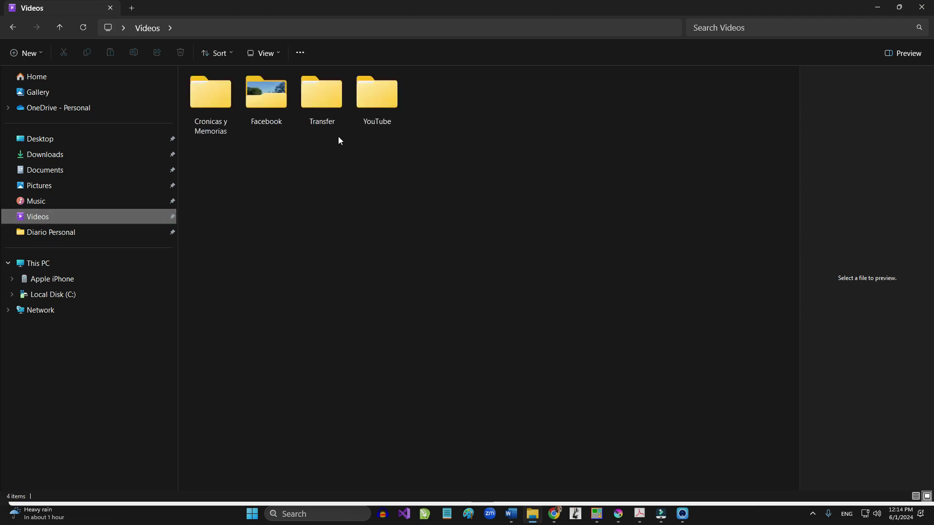
left_click(377, 101)
double_click(376, 101)
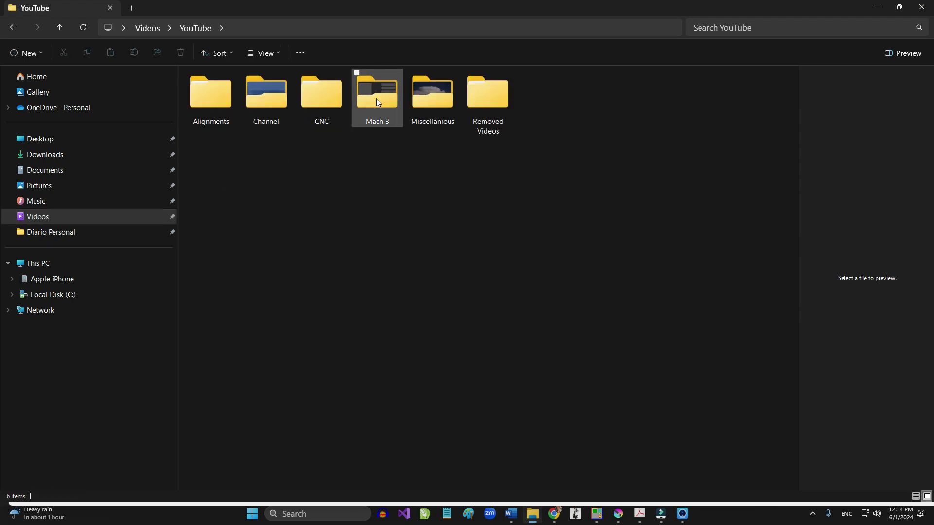
left_click(377, 103)
double_click(378, 103)
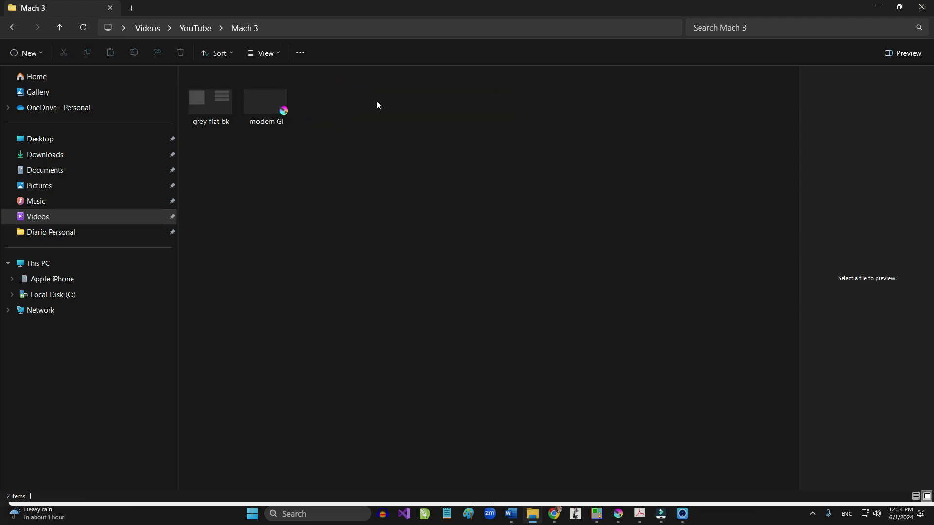
left_click(205, 112)
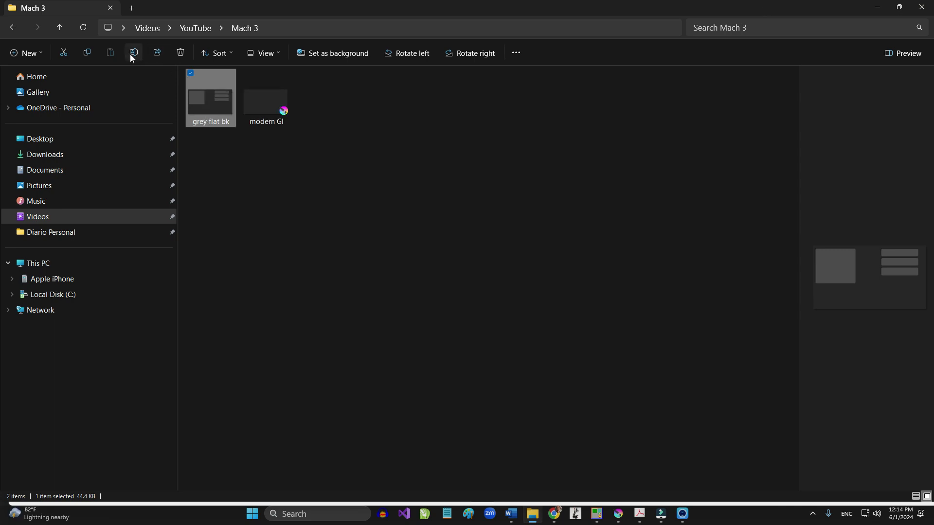
left_click(87, 52)
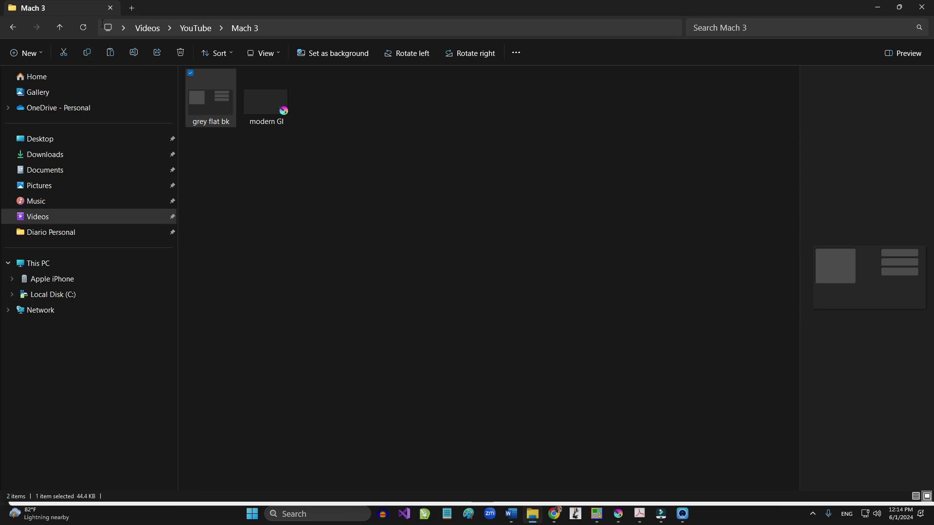
Paste the copied image into C:\mach3\Bitmaps\MillBitmaps, opened in a separate File Explorer tab, and return to MachScreen.
left_click(133, 8)
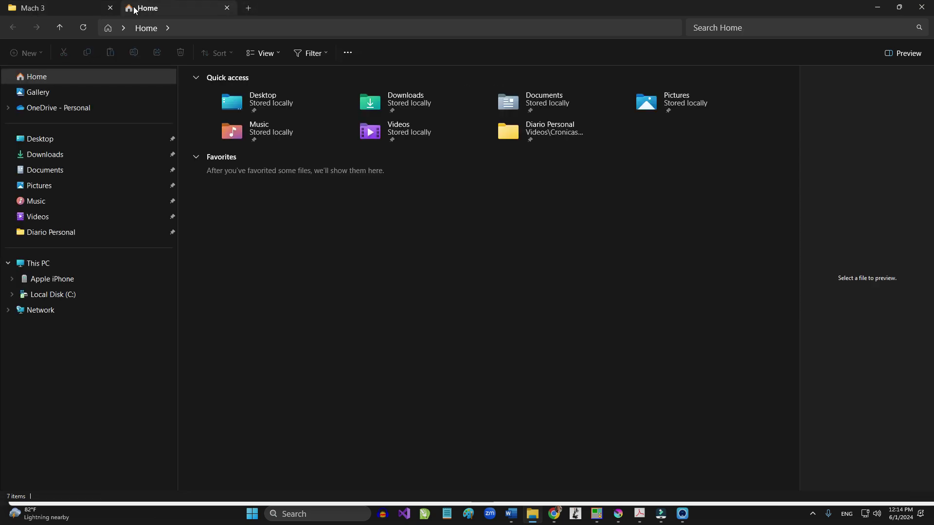
left_click(56, 294)
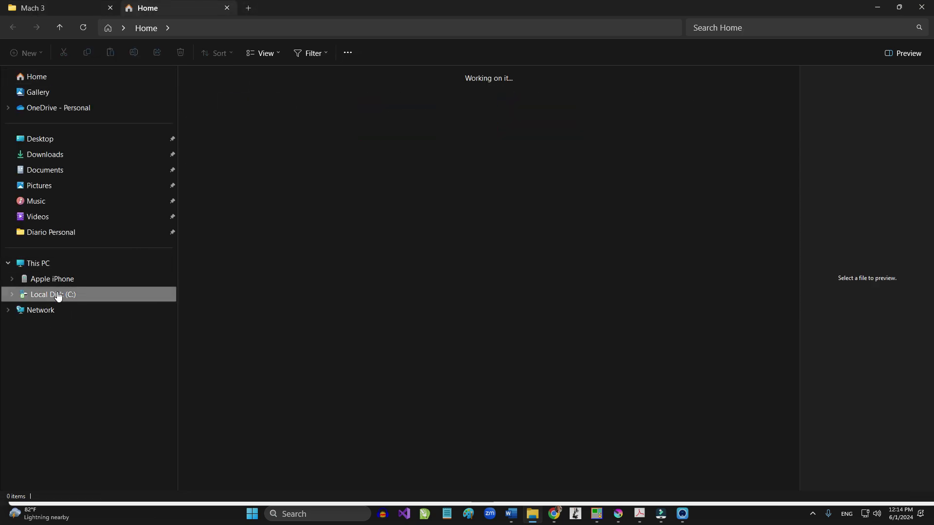
double_click(487, 99)
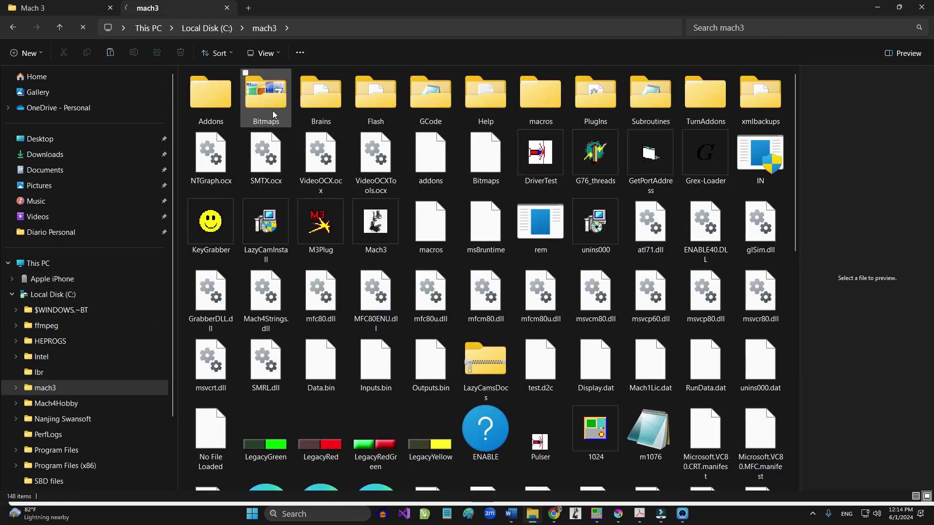
double_click(267, 106)
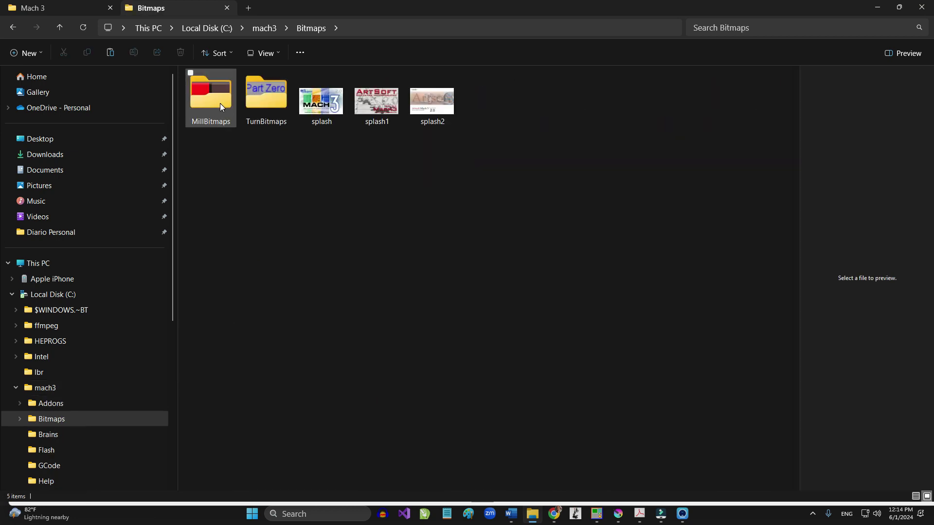
double_click(220, 103)
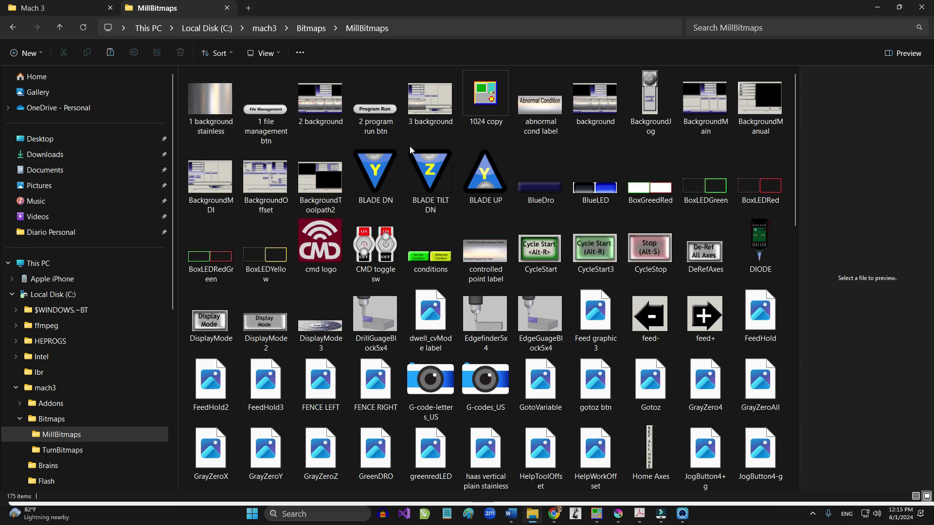
scroll(659, 327, "down", 2)
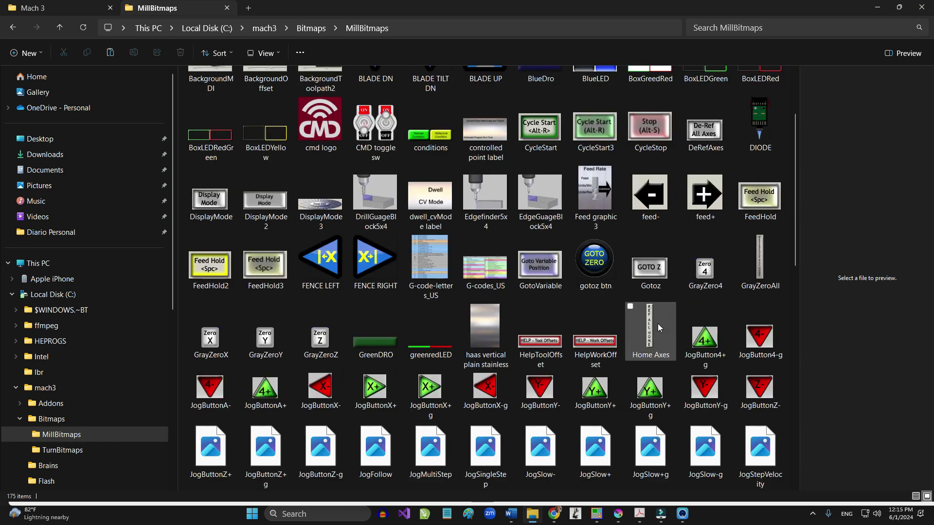
scroll(659, 328, "down", 10)
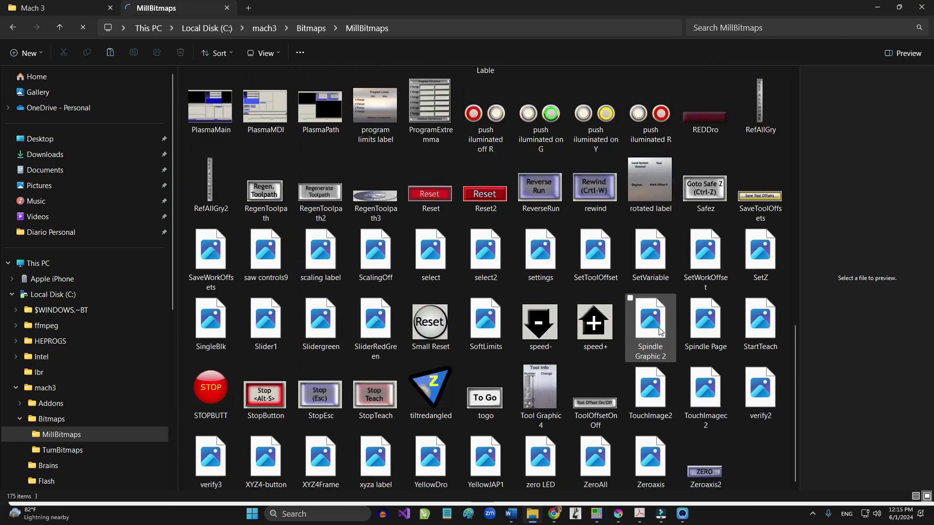
left_click(111, 53)
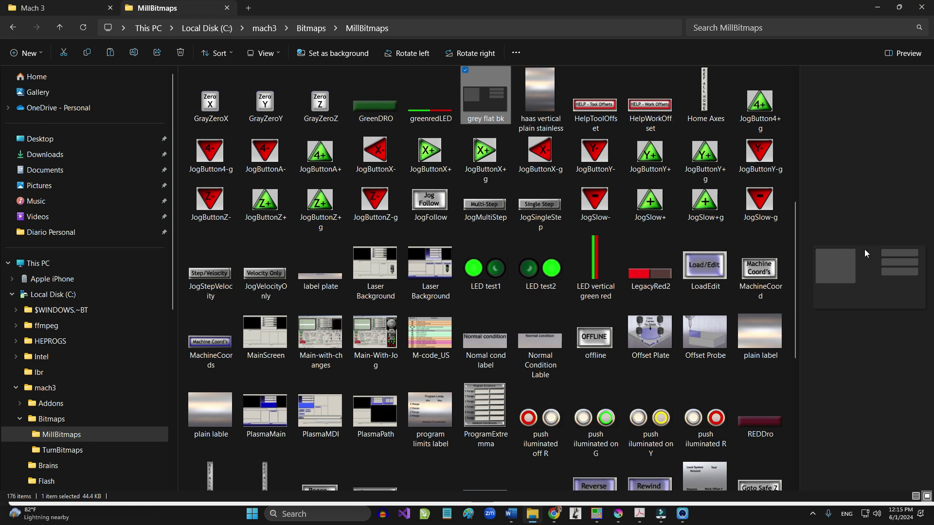
left_click(878, 8)
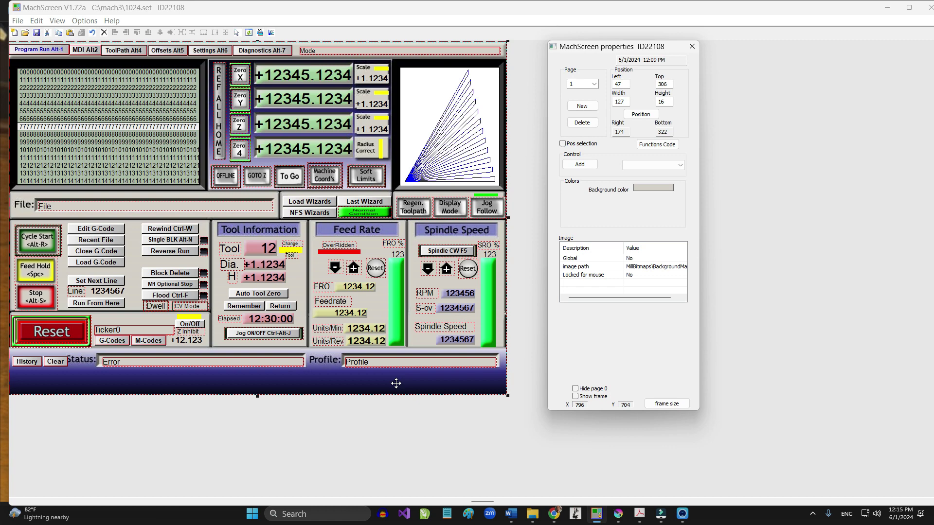
Replace the layout's background image by pointing its image path to "grey flat bk" in MillBitmaps.
left_click(396, 385)
left_click(647, 269)
left_click(647, 269)
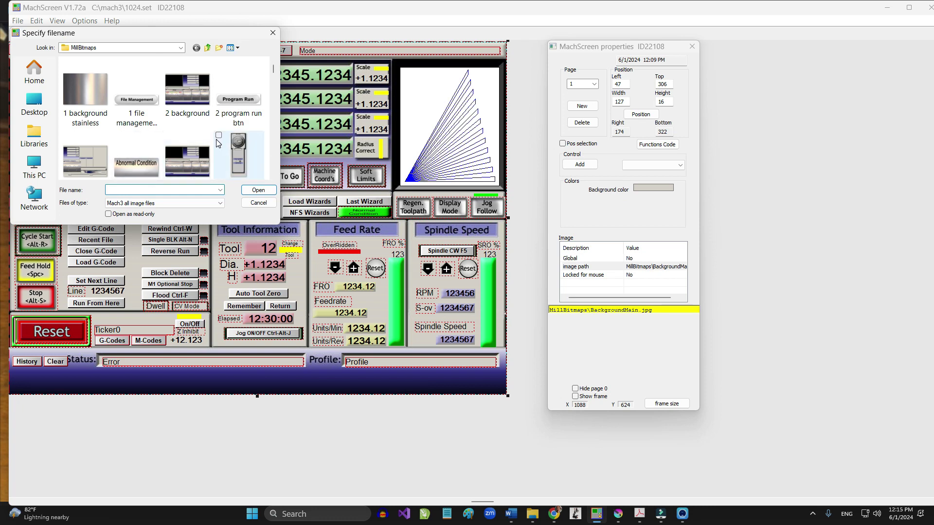
left_click_drag(273, 69, 276, 98)
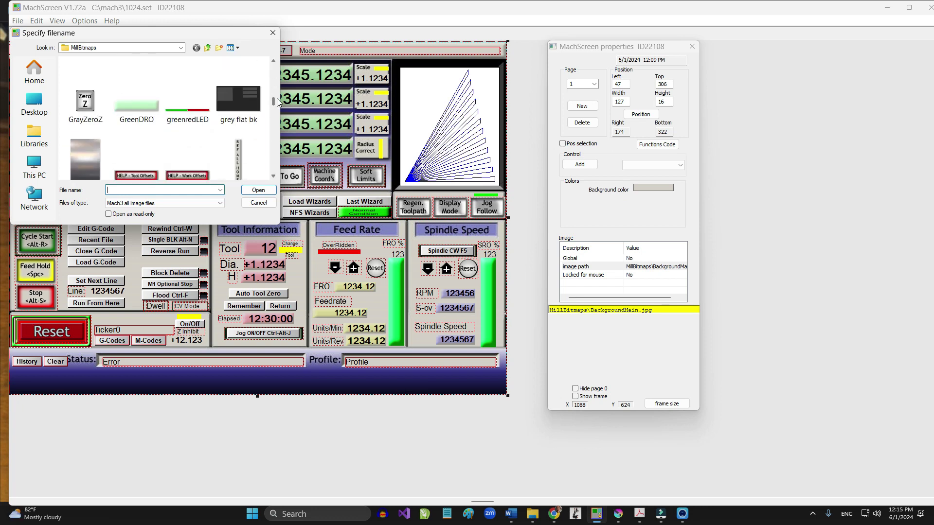
left_click(247, 100)
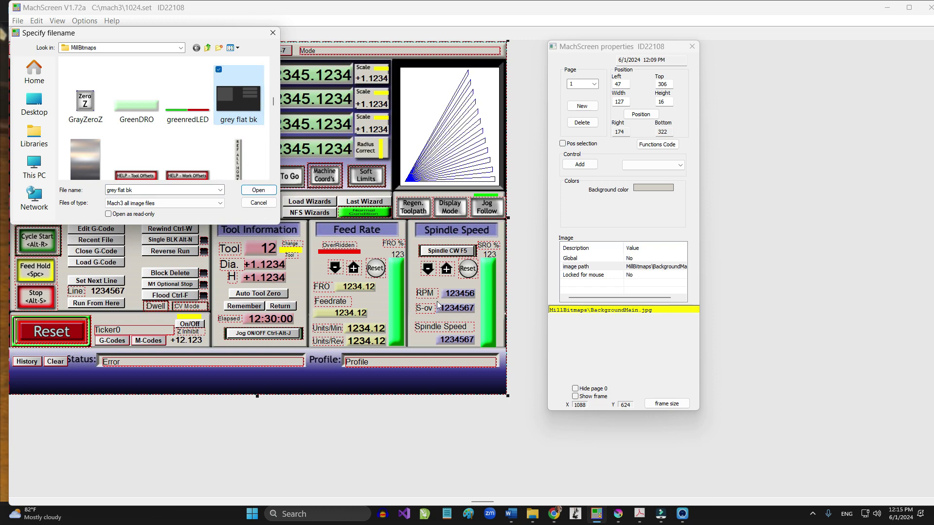
left_click(261, 191)
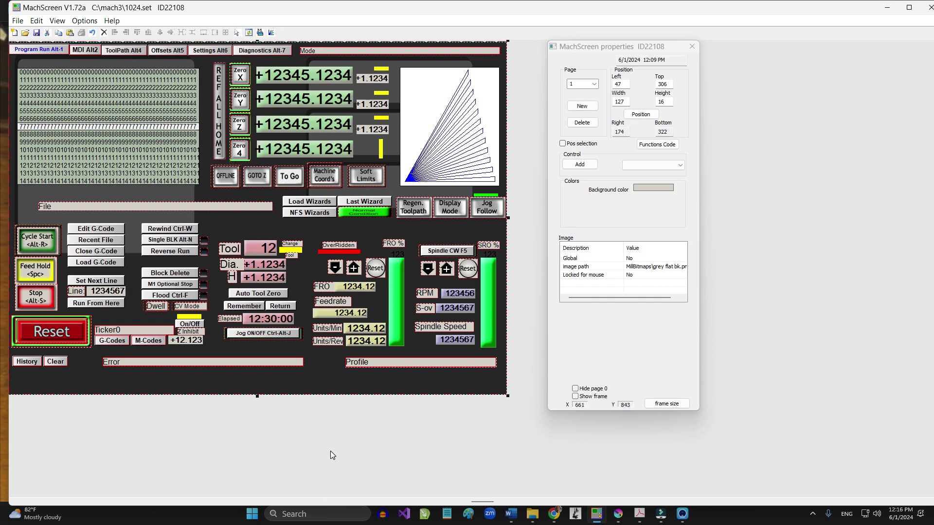
Resize the G-code display to about 349 by 351 and place it at about left 25, top 45 over the large grey panel.
left_click(173, 179)
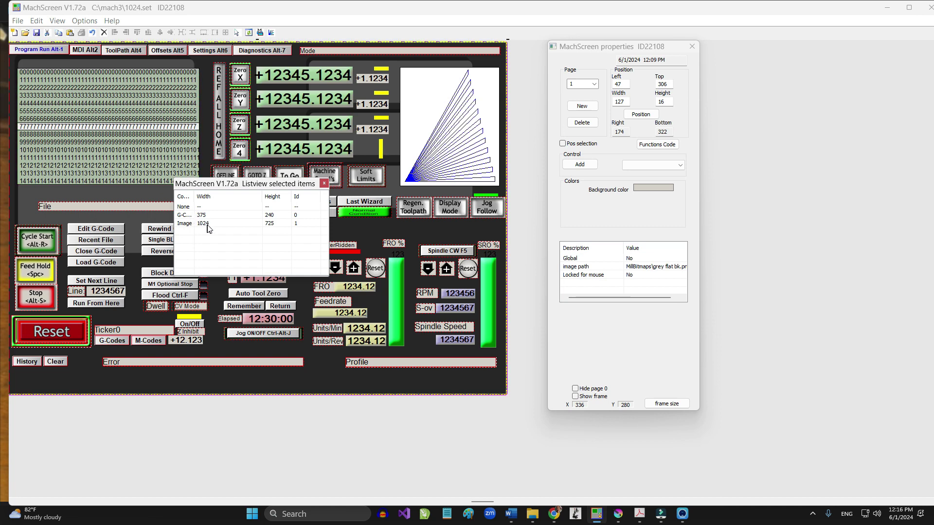
double_click(245, 216)
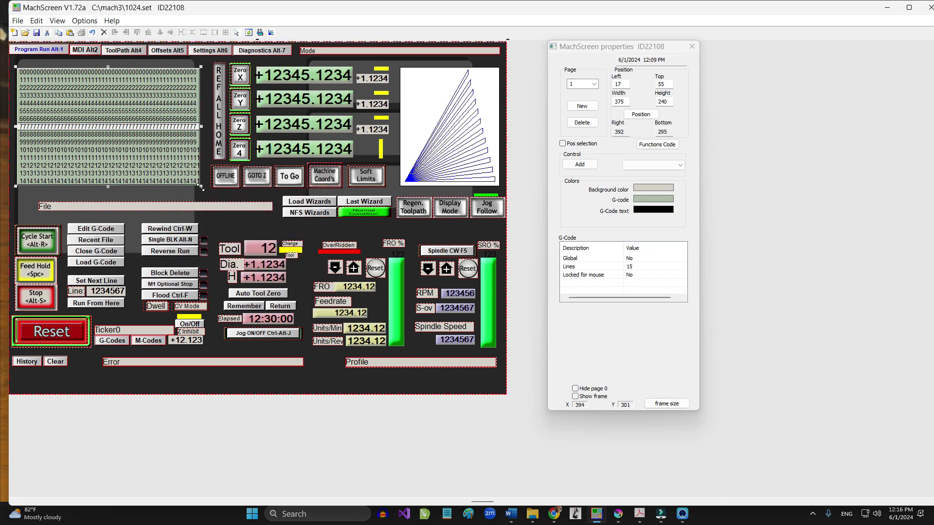
left_click_drag(186, 215, 191, 251)
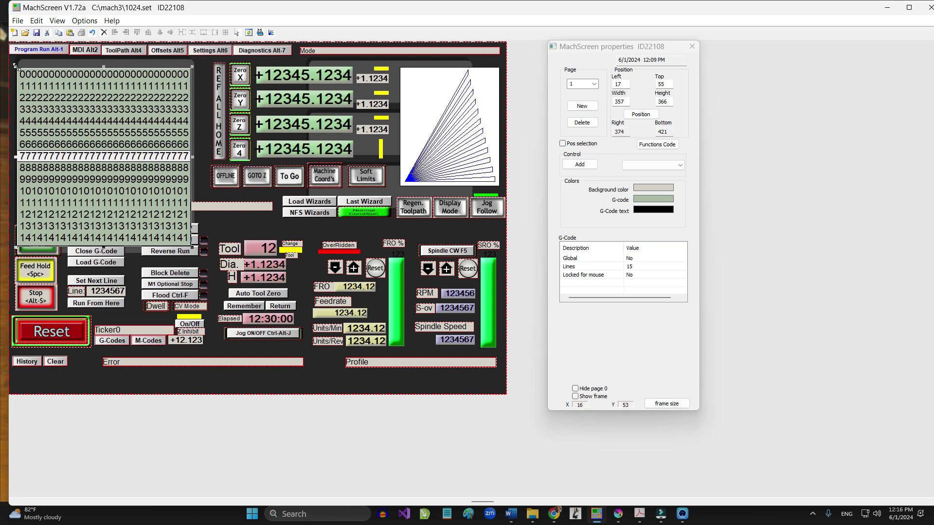
left_click_drag(16, 69, 24, 73)
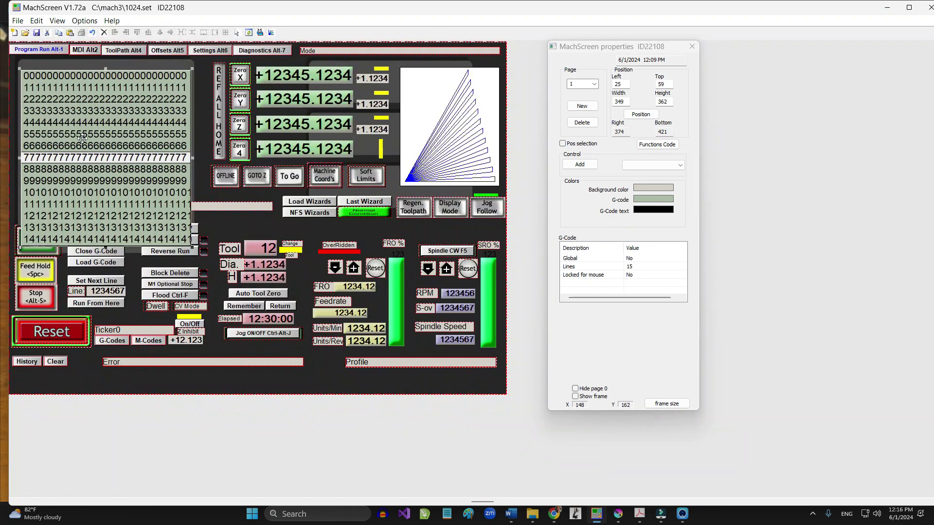
left_click_drag(106, 241, 108, 235)
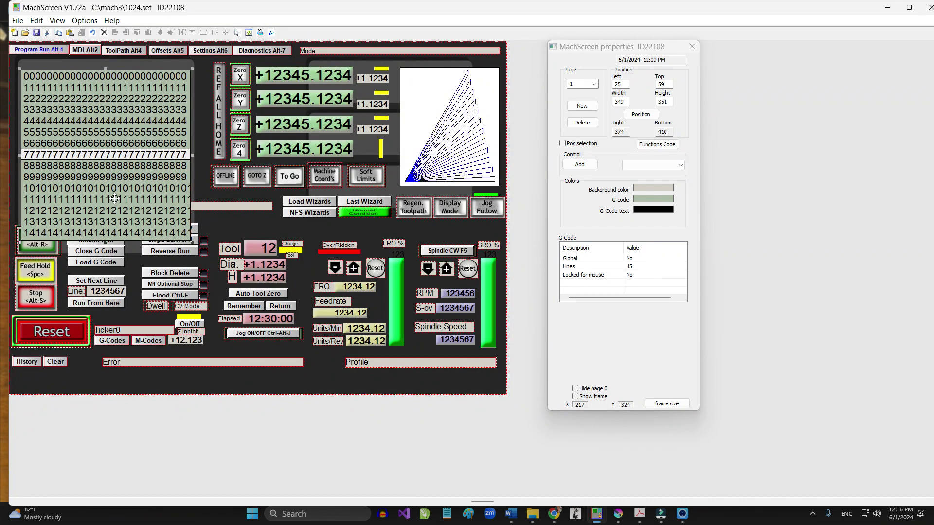
left_click_drag(115, 199, 115, 192)
left_click(226, 464)
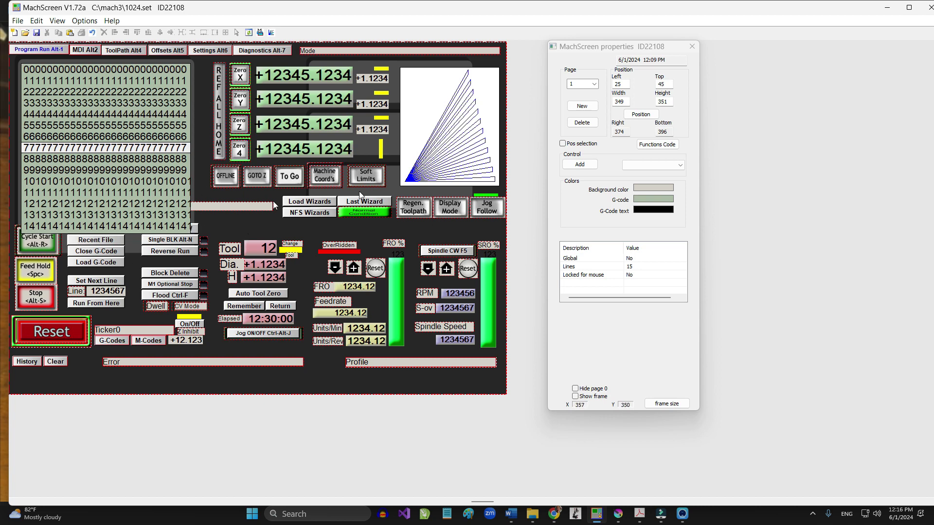
Move the toolpath display off the layout into the empty area beside it, at about left 1495, top 212.
left_click(451, 148)
left_click_drag(444, 139, 776, 215)
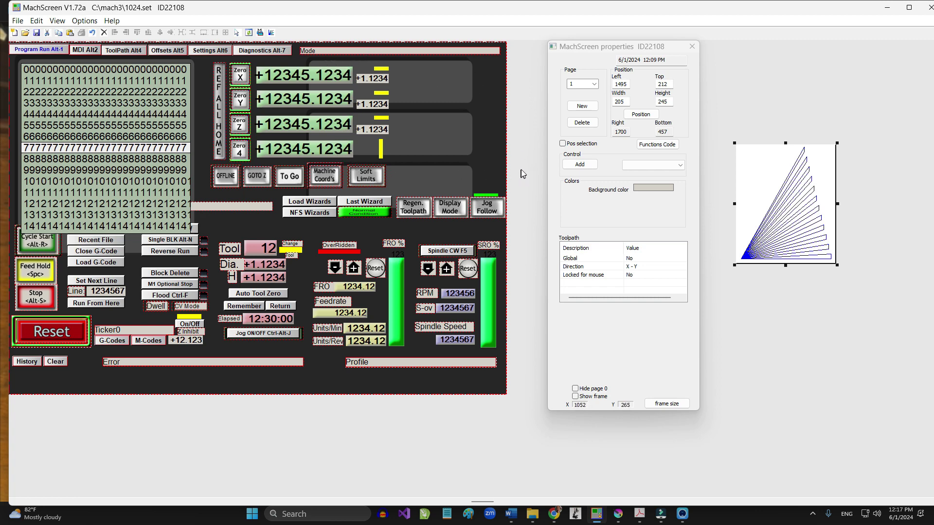
Move the X, Y and Z scale readouts with their yellow LEDs off the layout, plus the radius correction LED enlarged to about 43 by 52.
left_click_drag(527, 60, 344, 192)
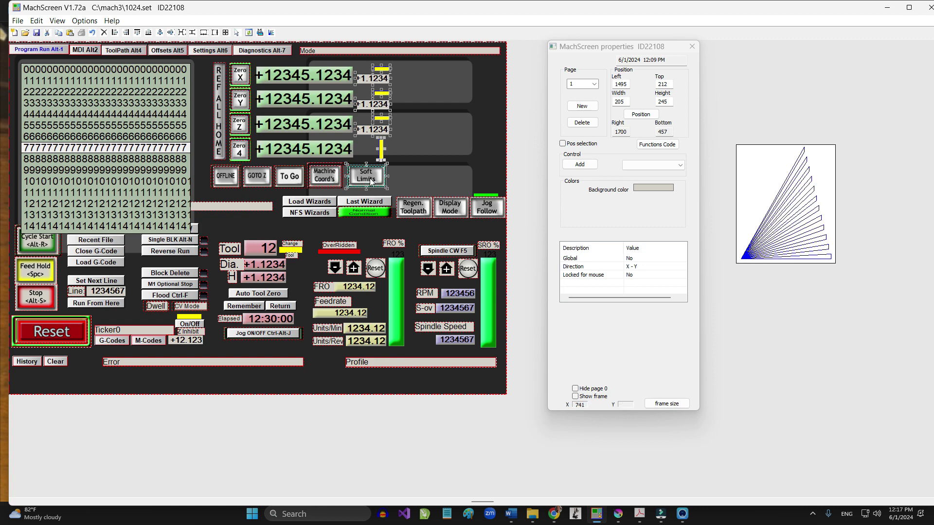
left_click(519, 113)
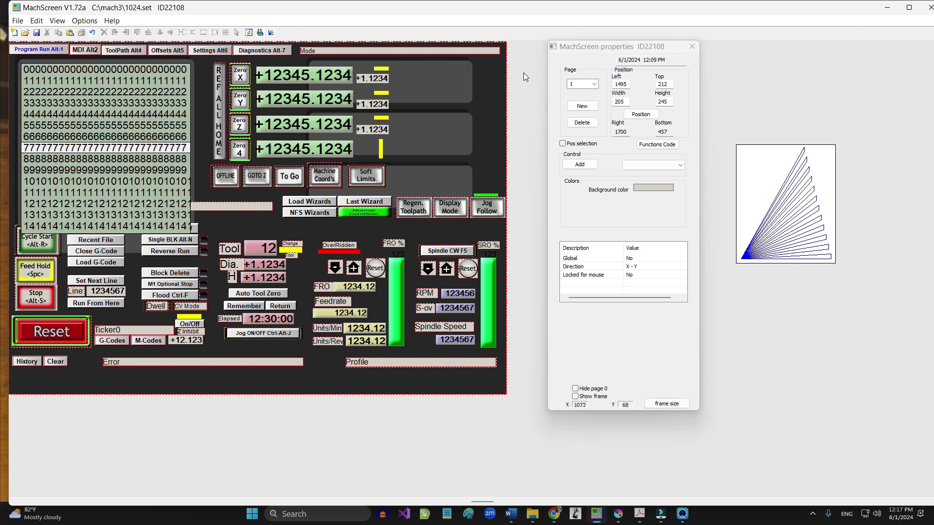
left_click_drag(521, 64, 787, 86)
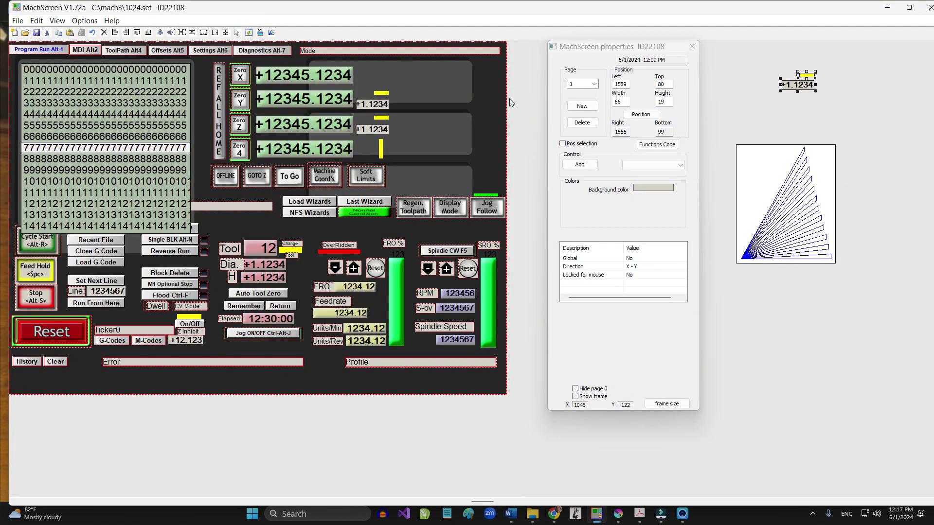
left_click_drag(524, 89, 799, 116)
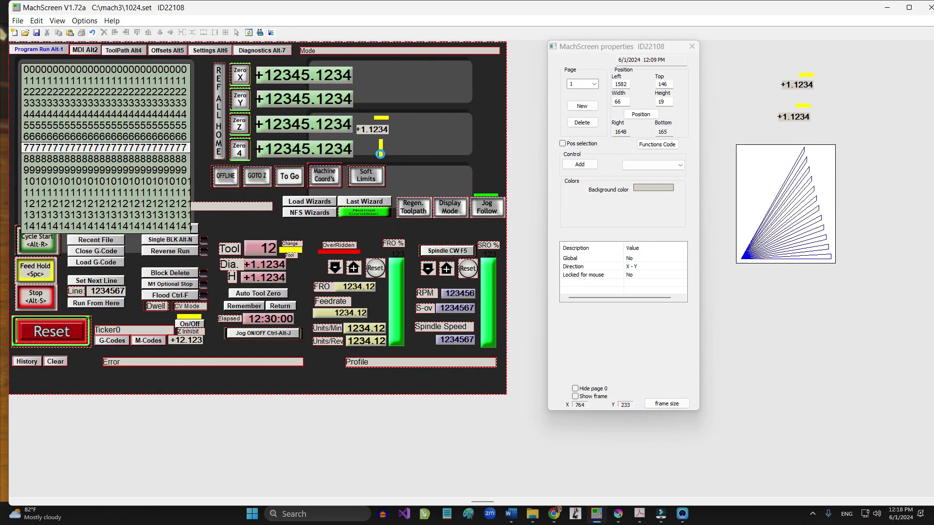
left_click(381, 156)
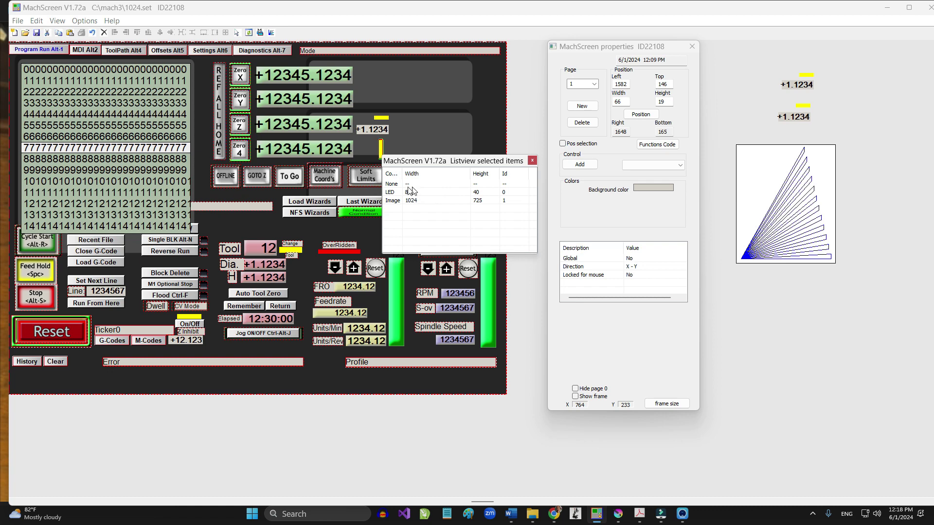
left_click_drag(785, 118, 843, 133)
left_click(380, 141)
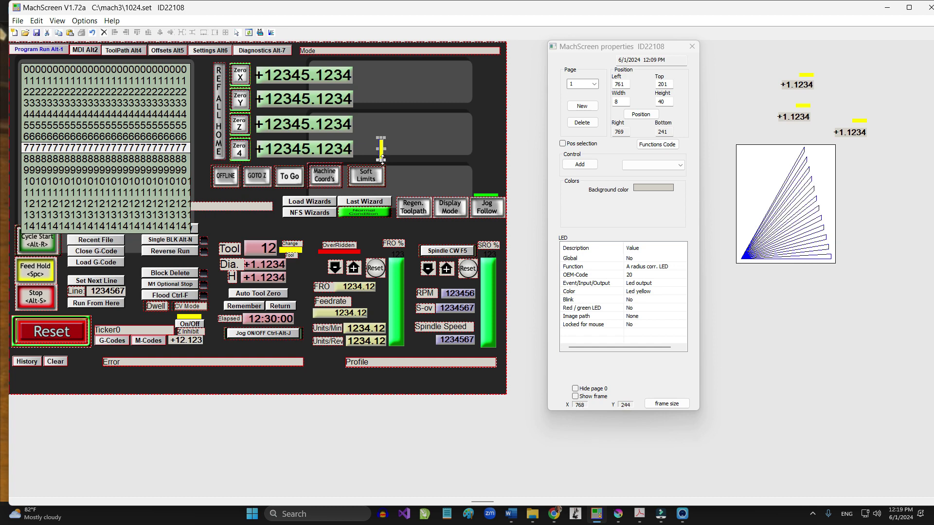
left_click_drag(400, 167, 870, 215)
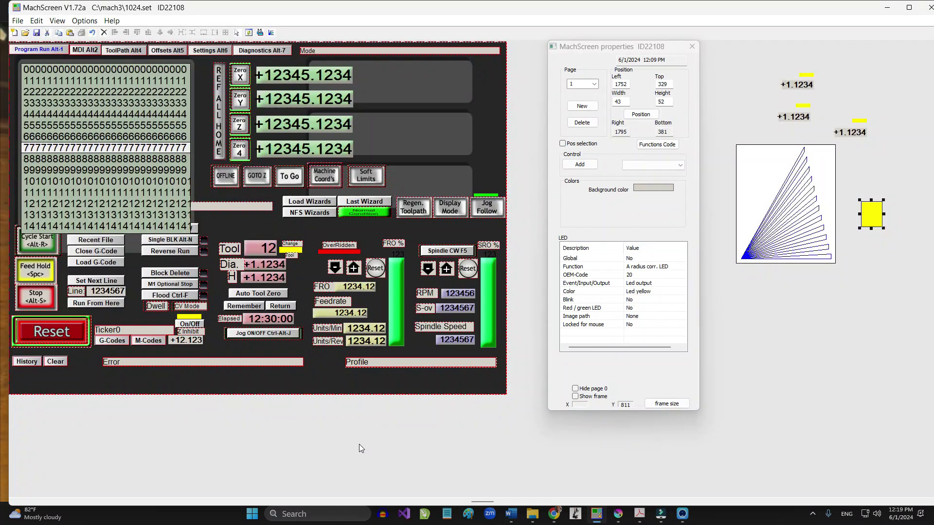
Move the X, Y and Z DROs onto the three stacked grey panels, with Y at about left 694, top 171 and Z at about left 700, top 280.
left_click(845, 449)
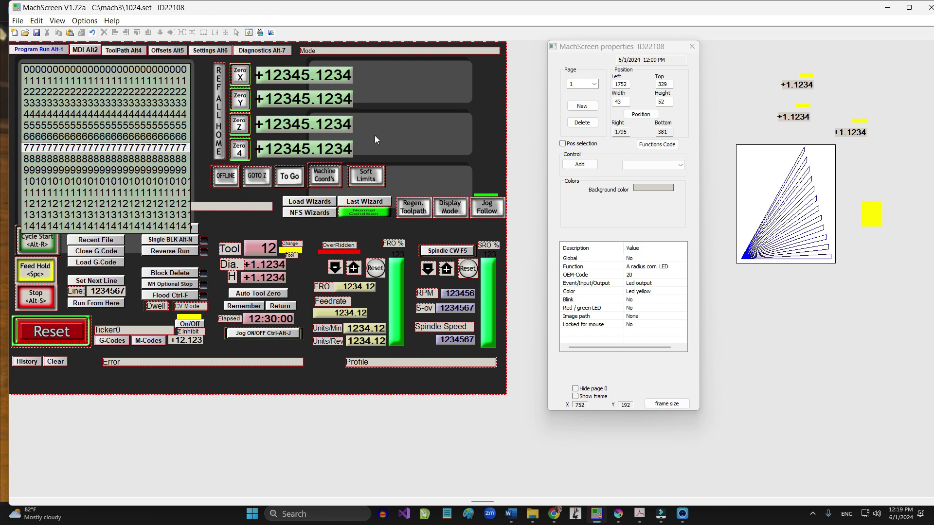
left_click(332, 73)
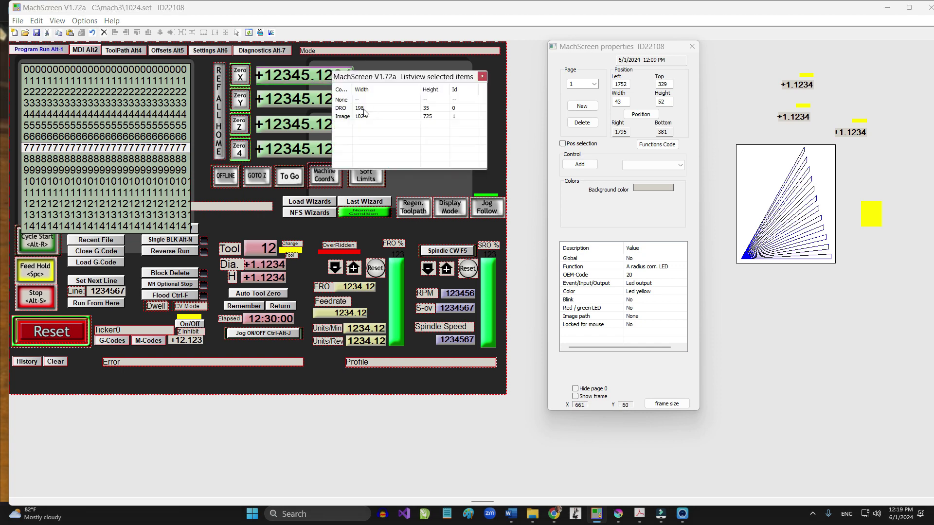
left_click(393, 77)
left_click_drag(393, 100, 402, 132)
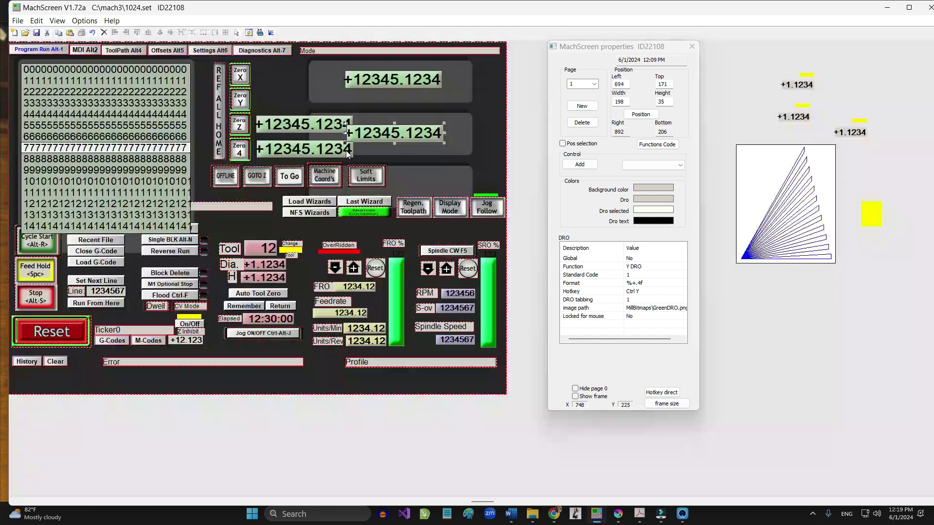
left_click(299, 128)
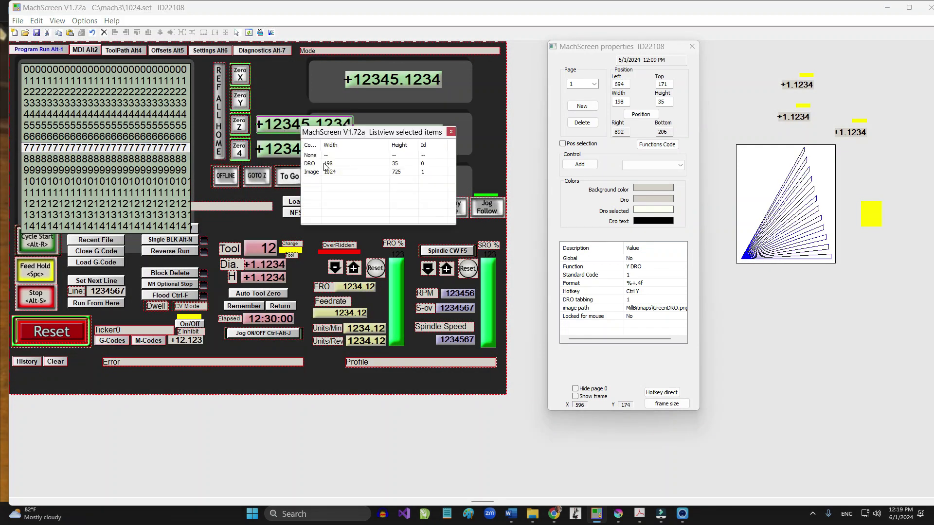
left_click(314, 164)
left_click_drag(298, 127, 391, 188)
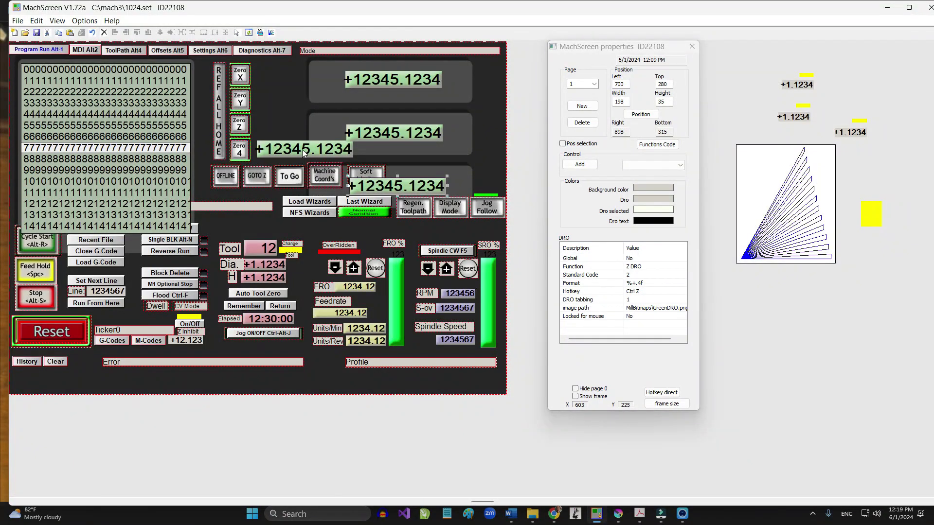
Move the fourth-axis DRO off the layout and enlarge the X DRO to about 311 by 74 at about left 627, top 45.
left_click(302, 150)
left_click(384, 93)
left_click_drag(444, 89, 466, 101)
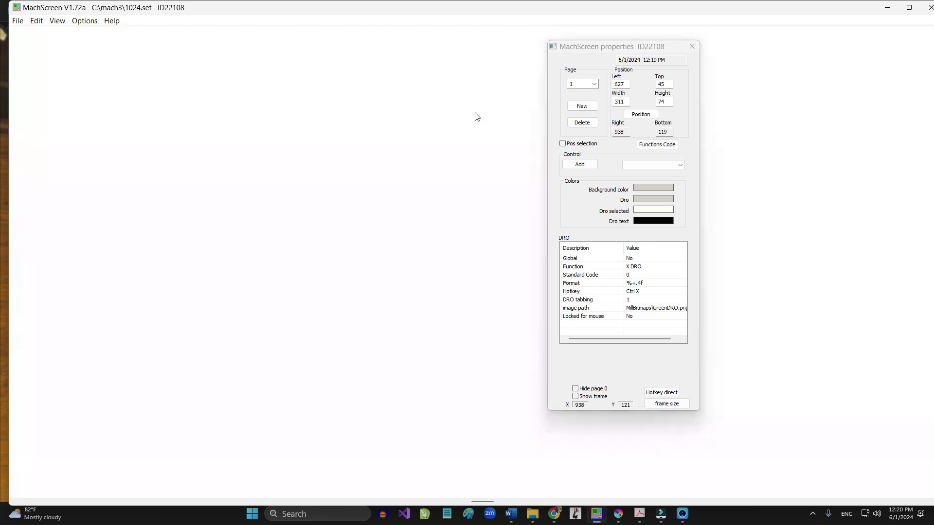
Enlarge the Y DRO to about 308 by 70 over the middle grey panel and match the X and Y DROs in width and height.
left_click(399, 138)
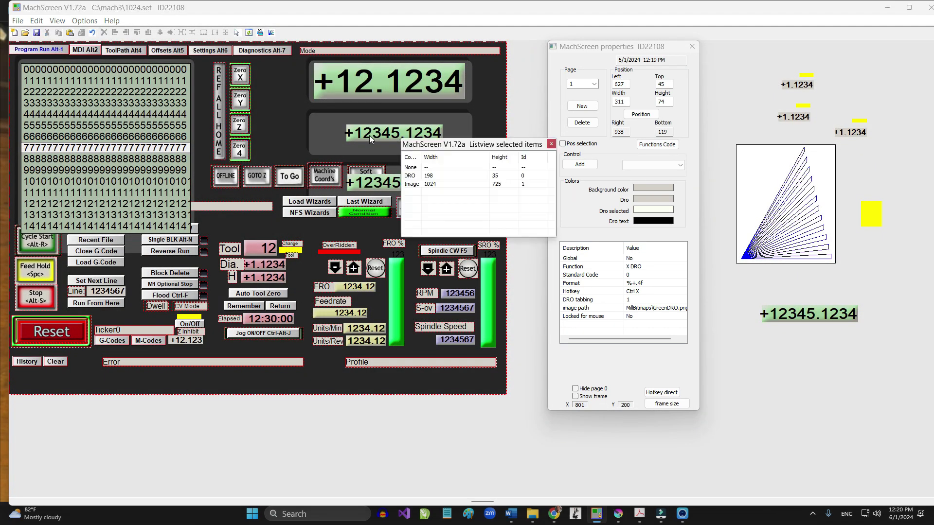
left_click(573, 191)
left_click_drag(537, 154, 273, 60)
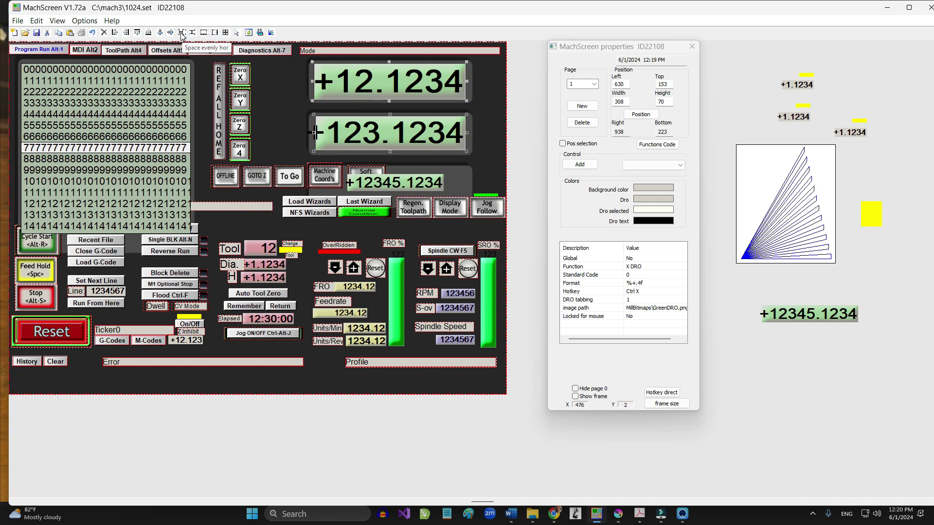
left_click(206, 34)
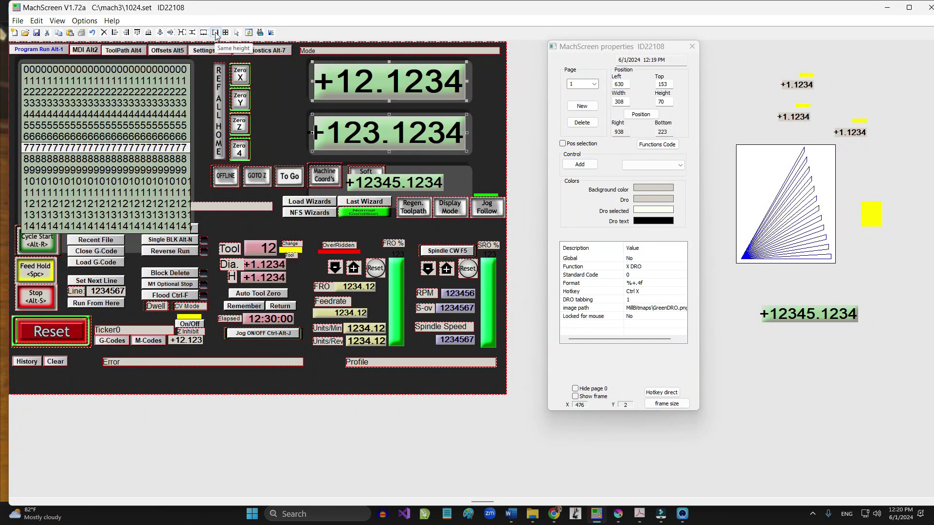
left_click(215, 32)
left_click(536, 115)
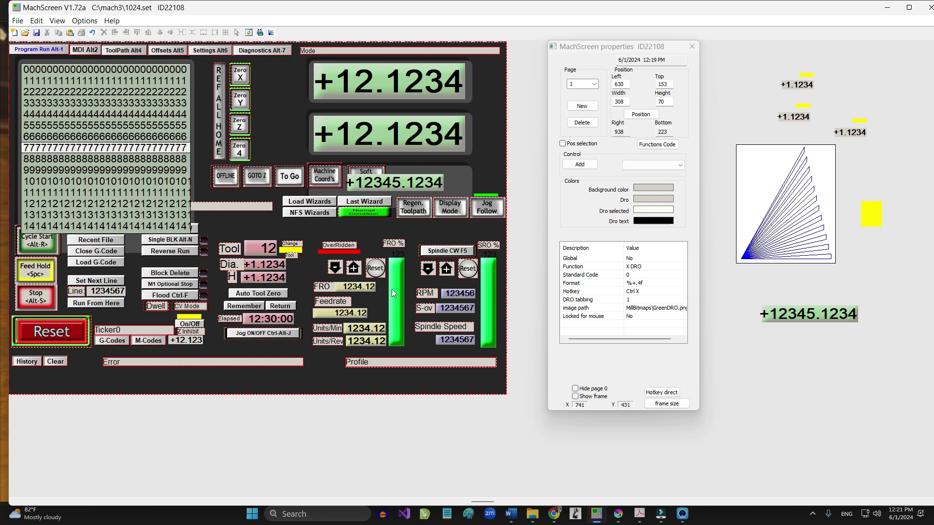
Move the Rewind, Single BLK and Reverse Run buttons off the layout into the empty area below it.
left_click(196, 229)
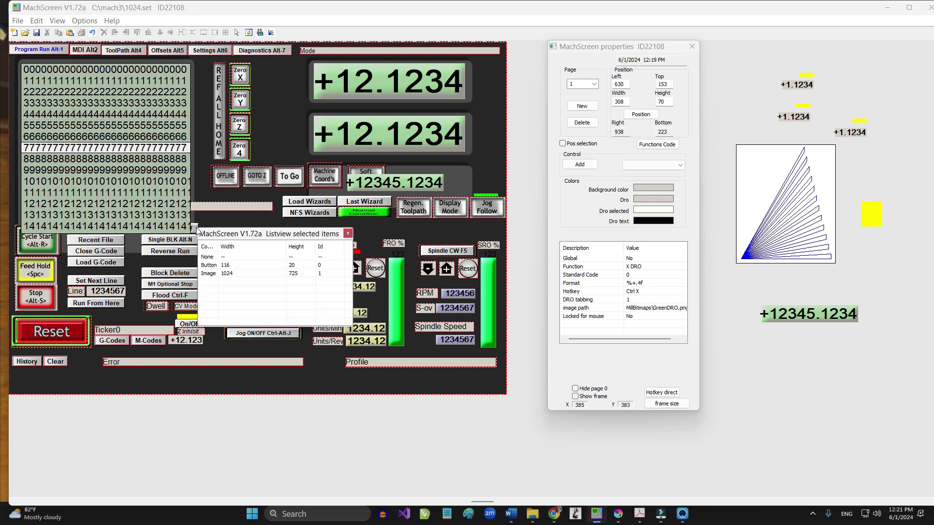
left_click(215, 266)
left_click(216, 267)
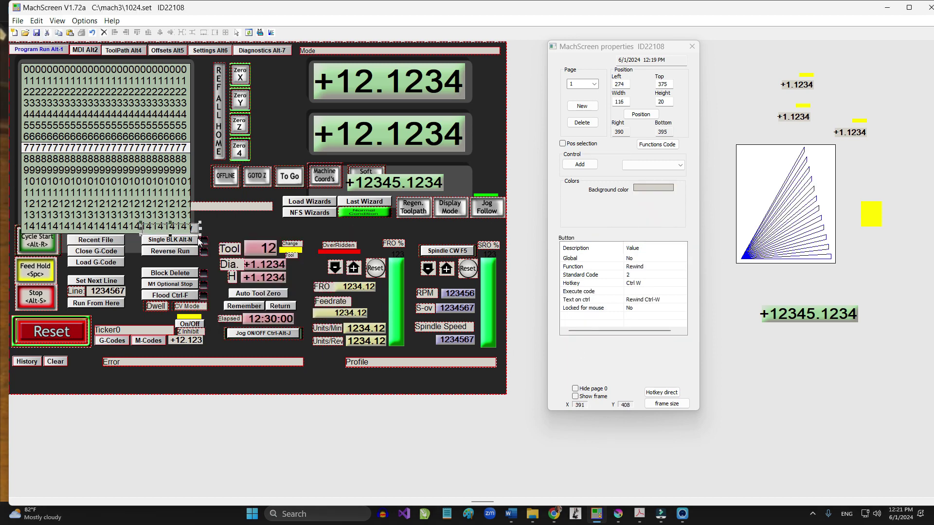
left_click_drag(197, 233, 305, 434)
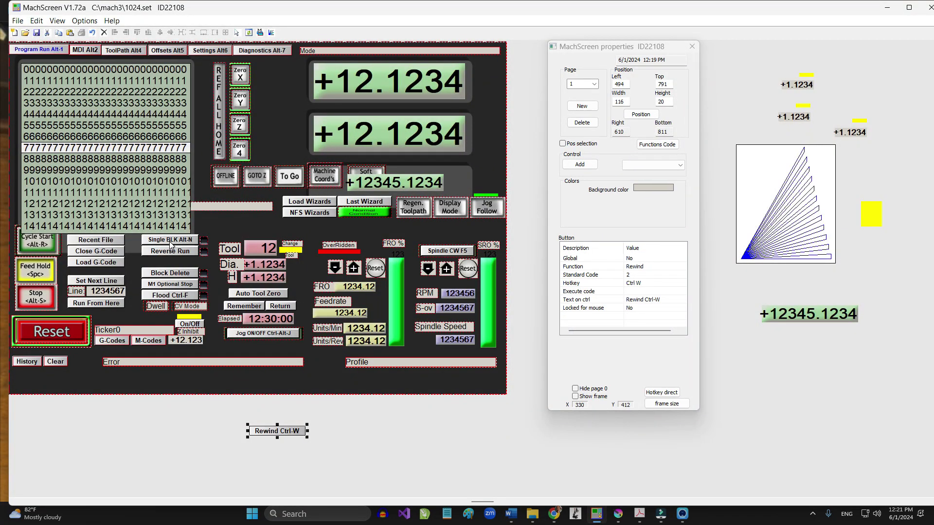
left_click(169, 240)
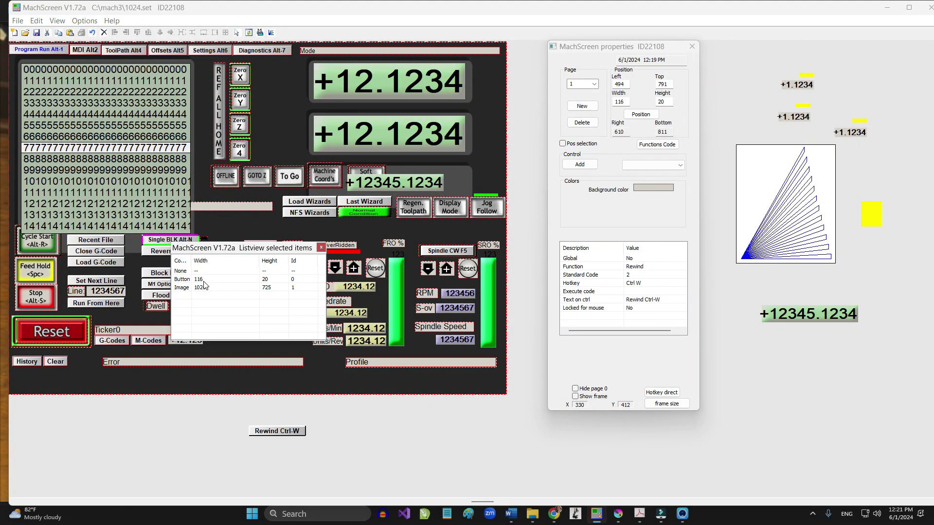
left_click(204, 286)
left_click(204, 243)
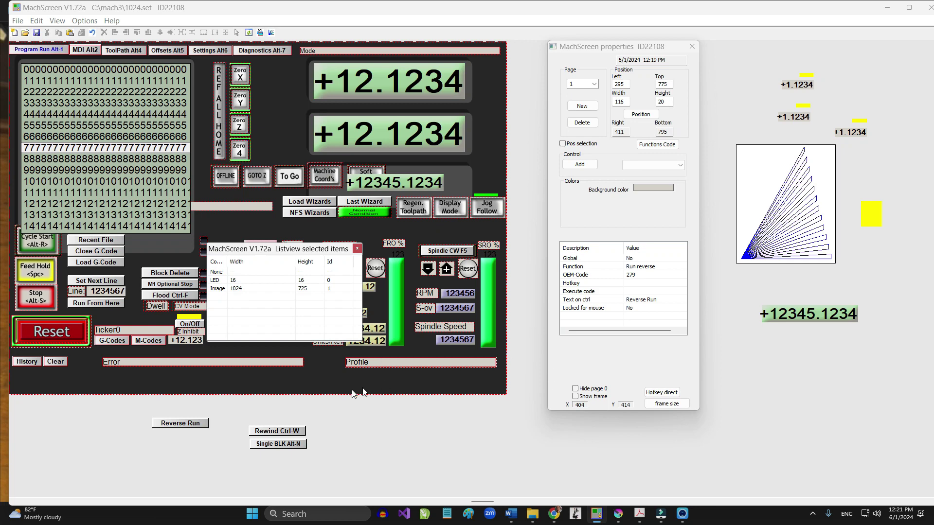
left_click(357, 249)
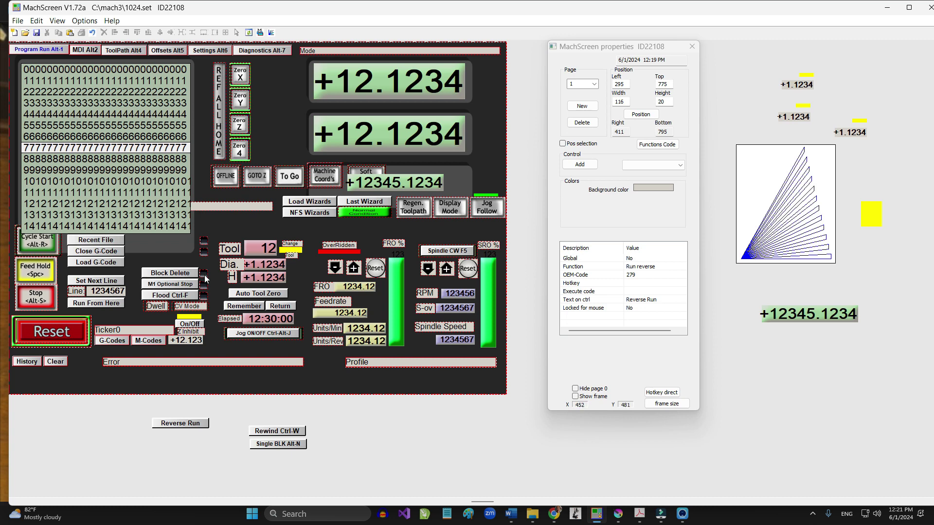
left_click(169, 226)
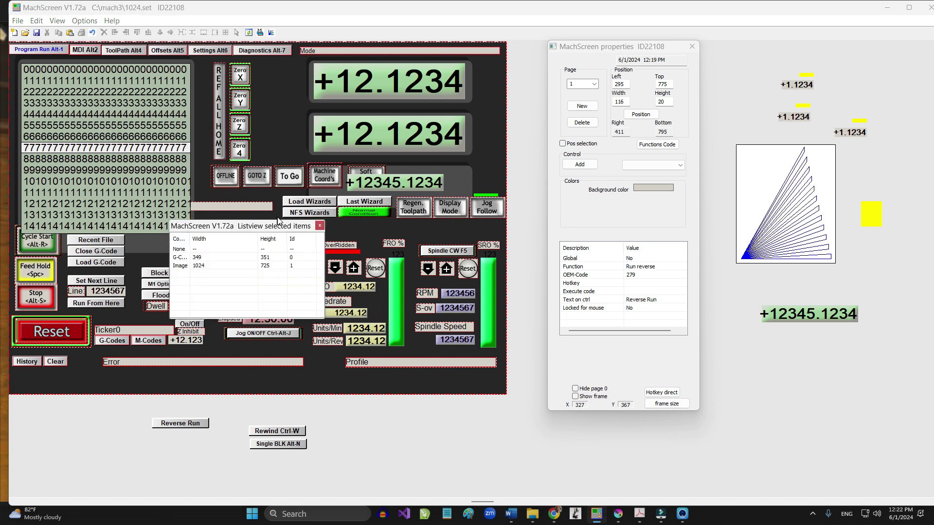
left_click(320, 226)
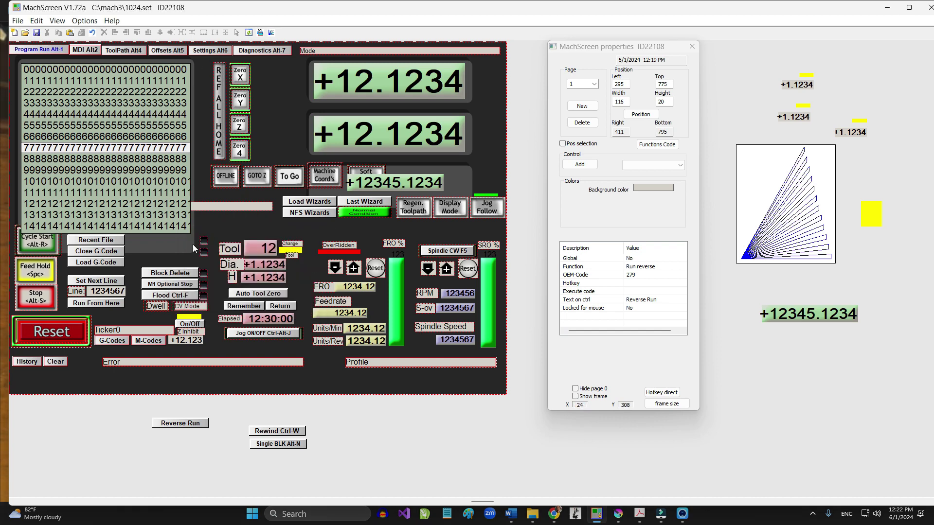
Save the screen set as a new file named "gray flat bk" in MillBitmaps.
left_click(18, 22)
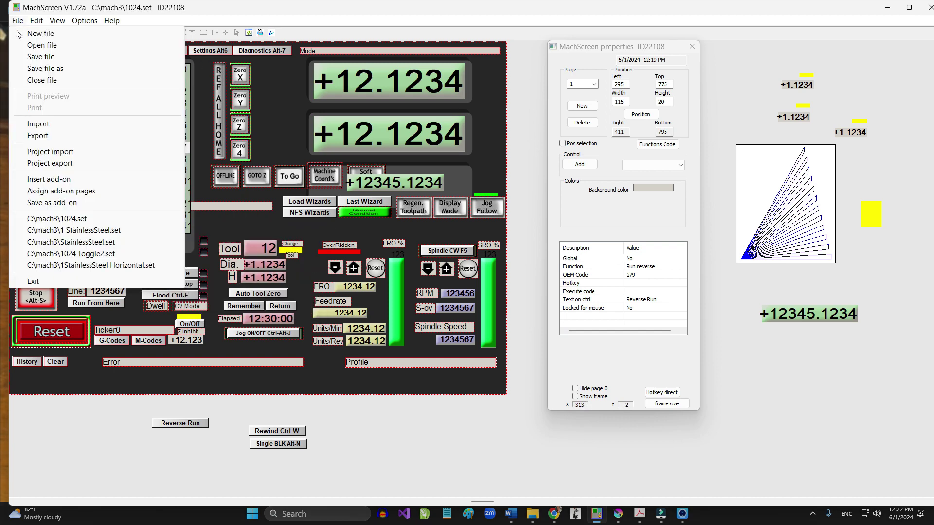
left_click(32, 70)
type("gray ")
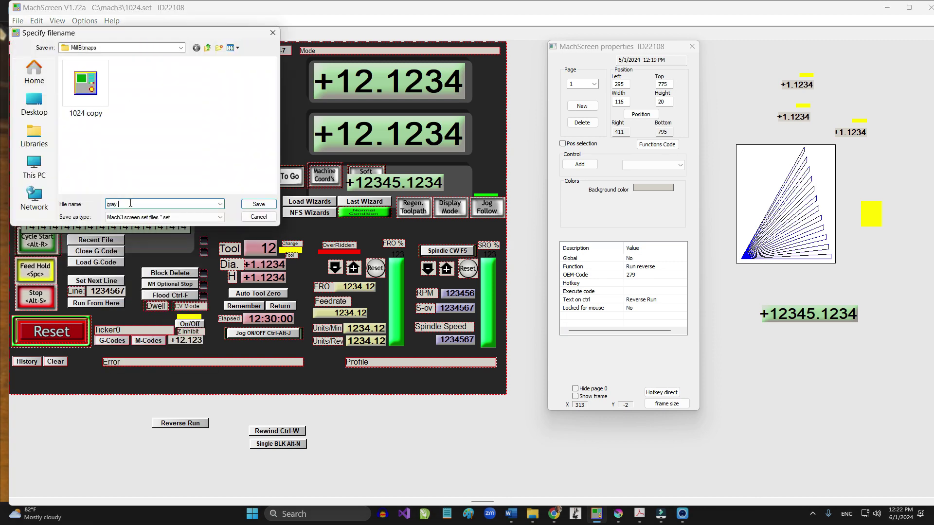
type("flat bk")
left_click(256, 204)
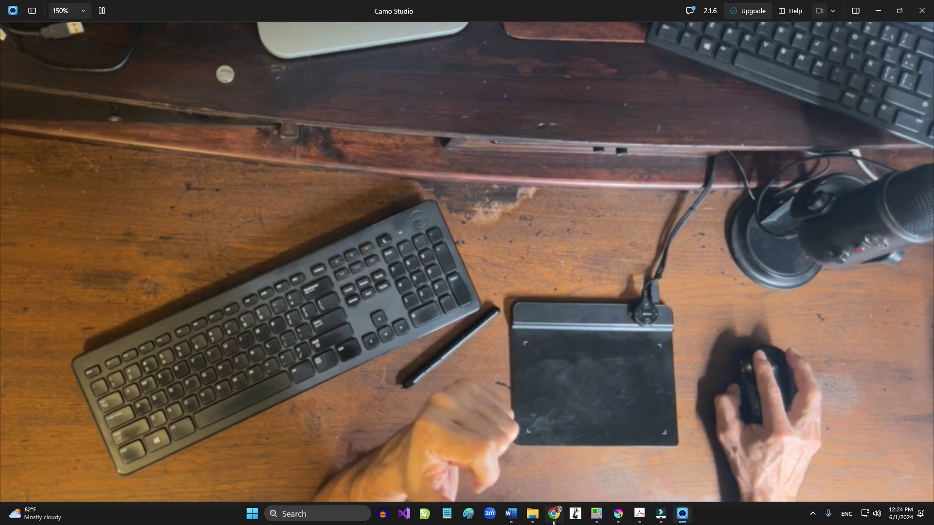
Switch to Krita and create a new custom document 200 px wide and 100 px high.
left_click(613, 516)
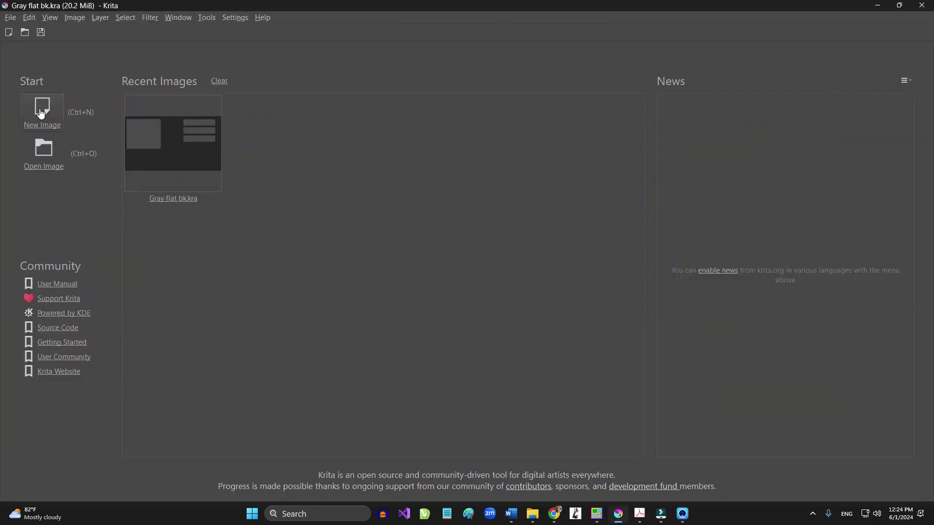
left_click(41, 110)
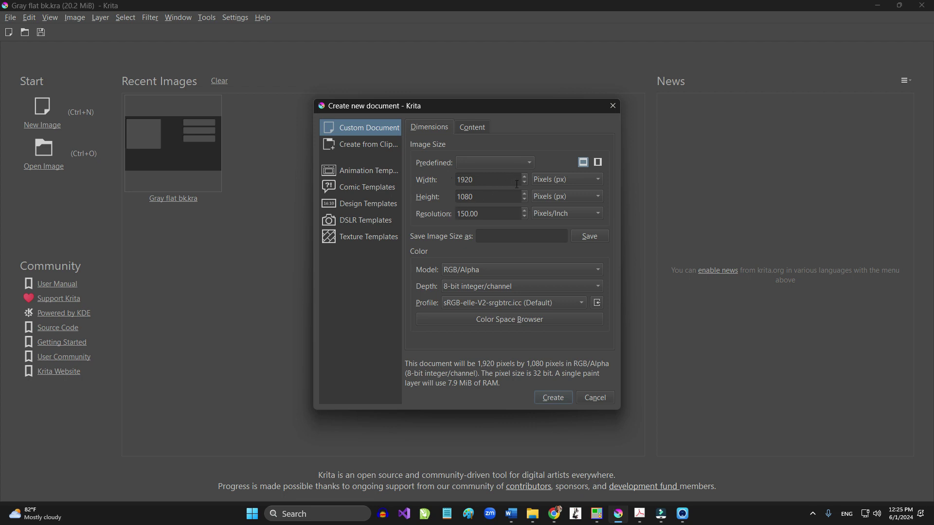
left_click_drag(504, 186, 432, 184)
type("200")
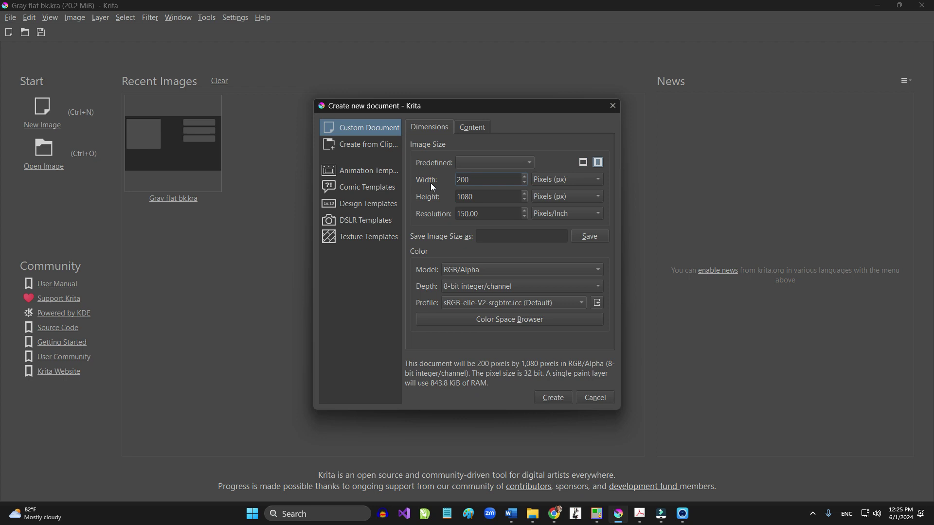
key("Tab")
type("100")
key("ctrl+a")
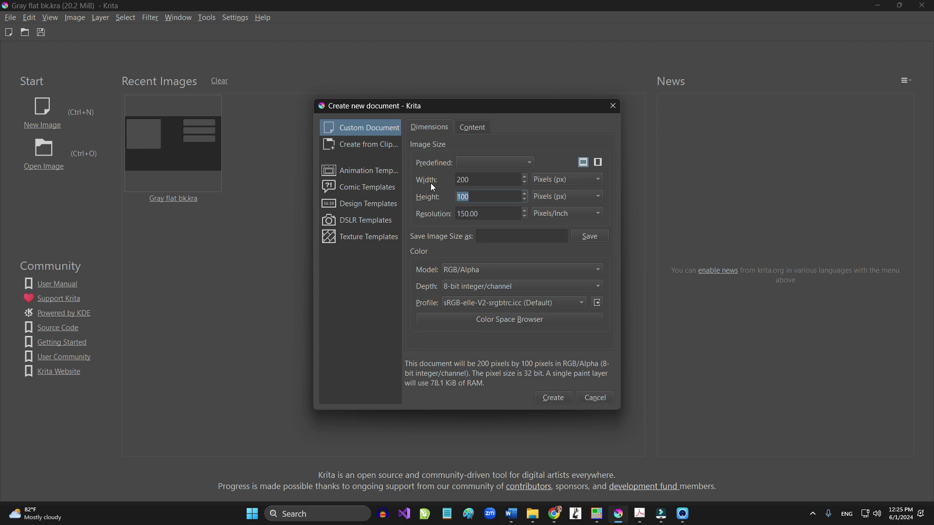
left_click(559, 396)
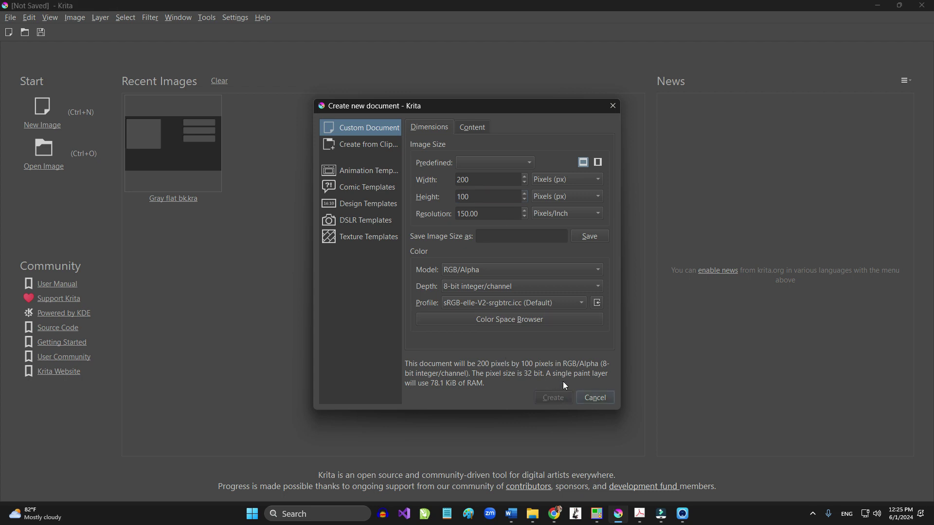
Draw a mint rounded rectangle nearly the full height of the black canvas near its middle, and change its colour to a darker green.
scroll(563, 321, "down", 3)
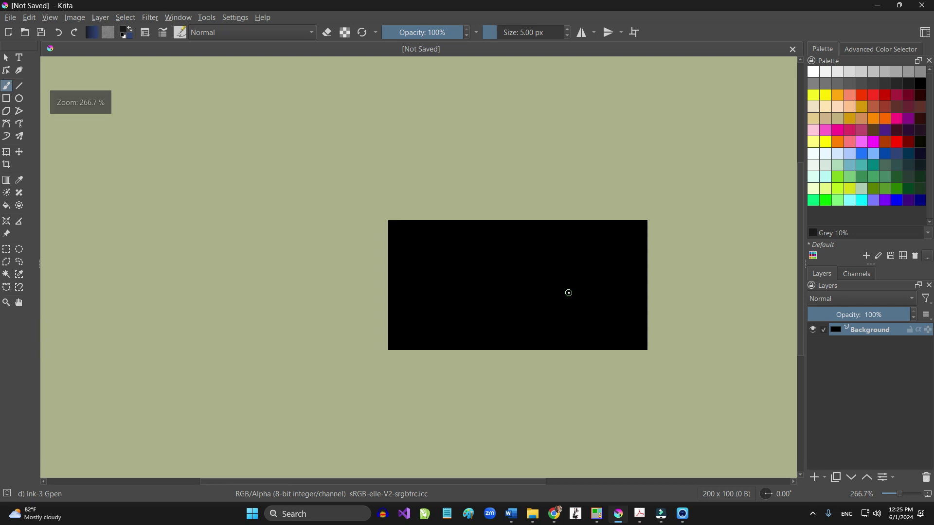
middle_click_drag(567, 289, 494, 262)
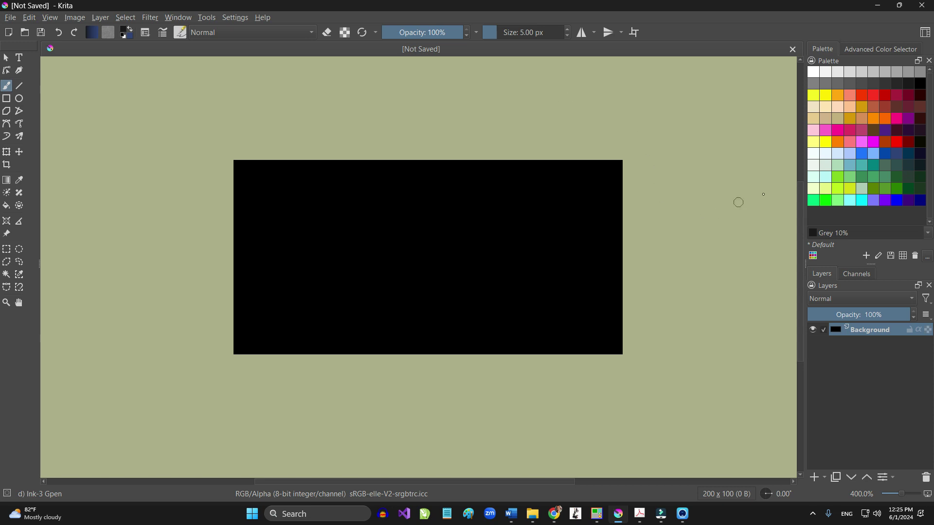
left_click(850, 177)
left_click(6, 99)
left_click_drag(364, 176, 523, 345)
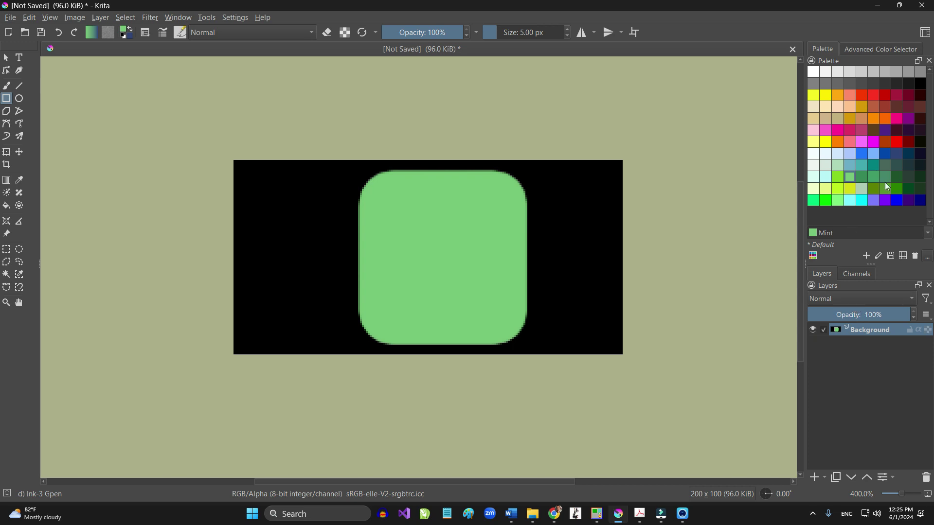
left_click(862, 178)
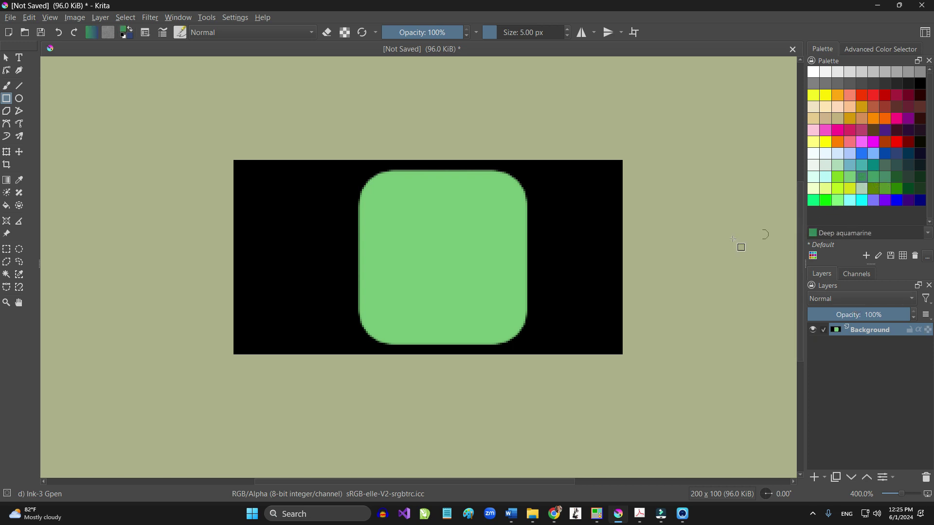
left_click(6, 206)
left_click(462, 263)
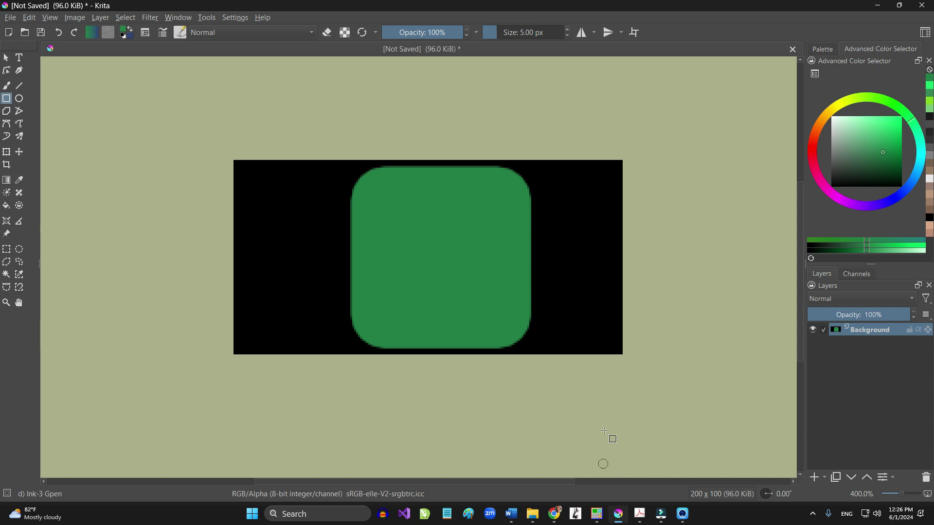
Turn on both the horizontal and vertical mirror tools for the canvas.
mouse_move(621, 522)
left_click(581, 33)
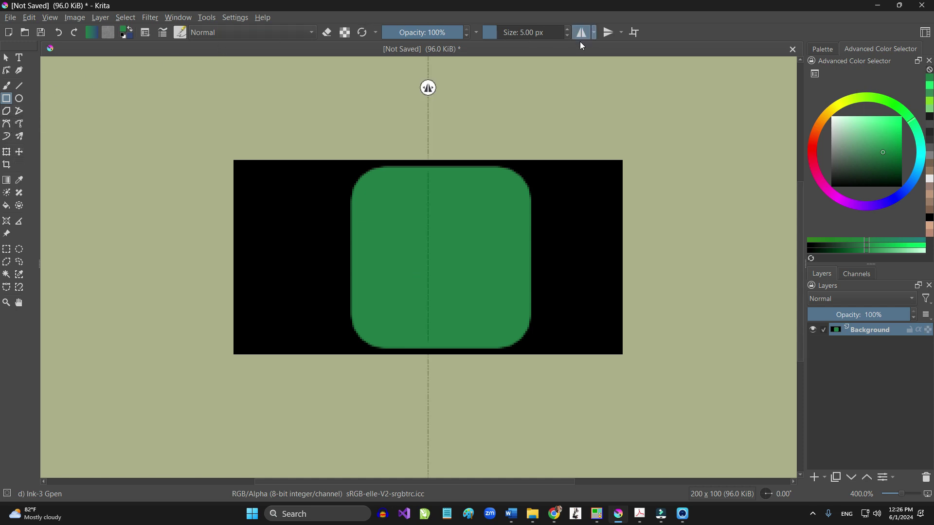
left_click(609, 32)
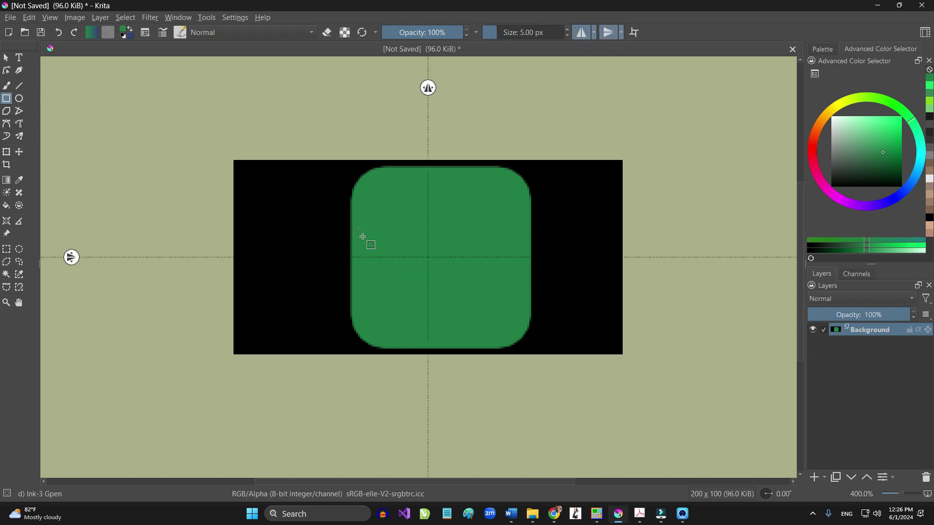
Add a paint layer above the background and draw a White 100% rectangle, about 38 by 13 px and mirrored vertically, over the green shape.
left_click(824, 50)
left_click(814, 74)
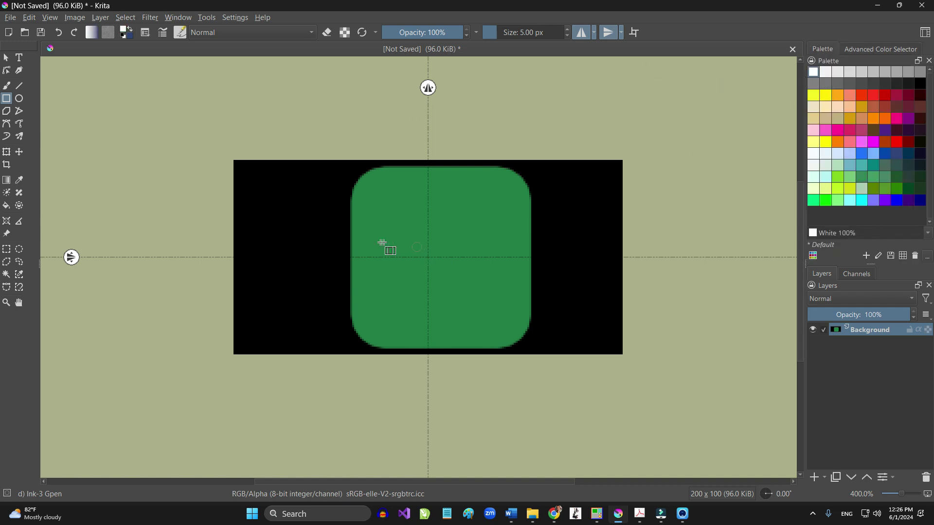
left_click_drag(374, 239, 414, 269)
key("Insert")
mouse_move(361, 236)
left_mouse_down()
mouse_move(408, 263)
mouse_move(435, 263)
mouse_move(428, 272)
left_mouse_up()
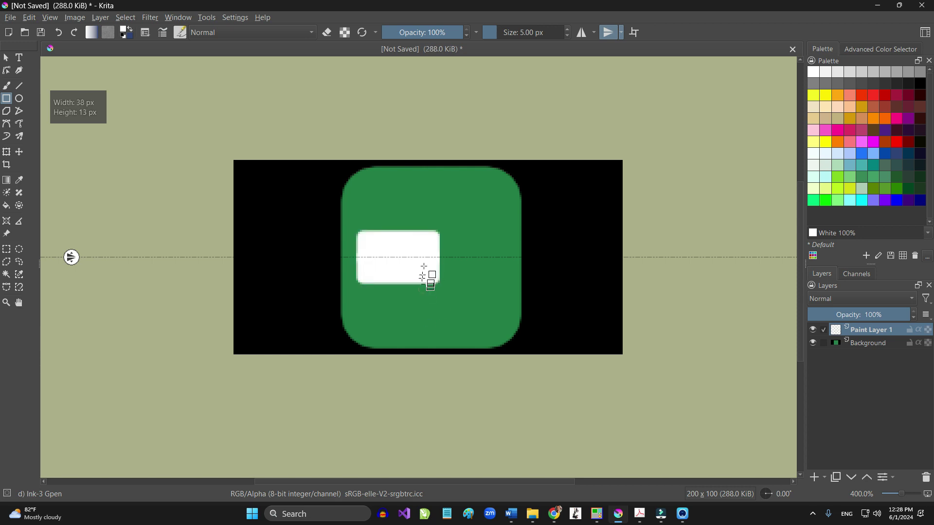
Draw a white arrowhead with the Polyline tool on the rectangle's right end, filled with the foreground colour and mirrored vertically.
left_click(19, 114)
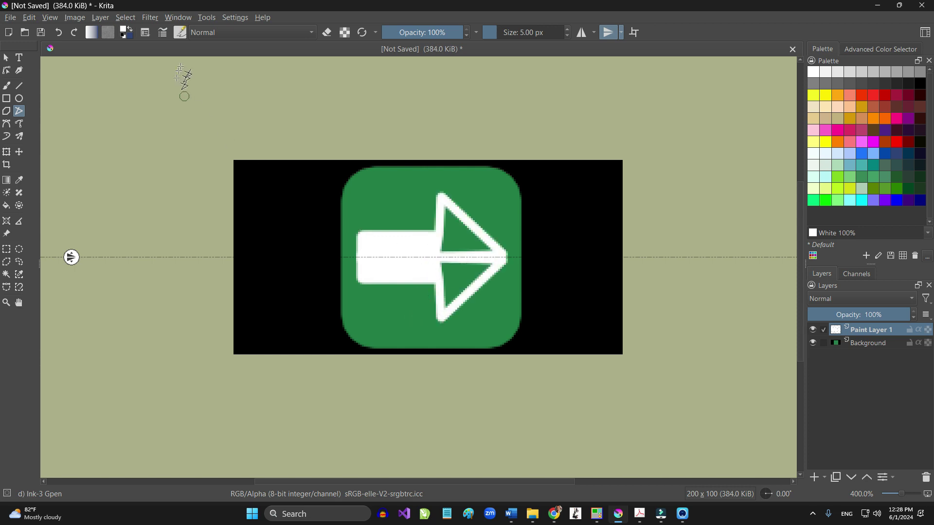
left_click(145, 32)
left_click(178, 60)
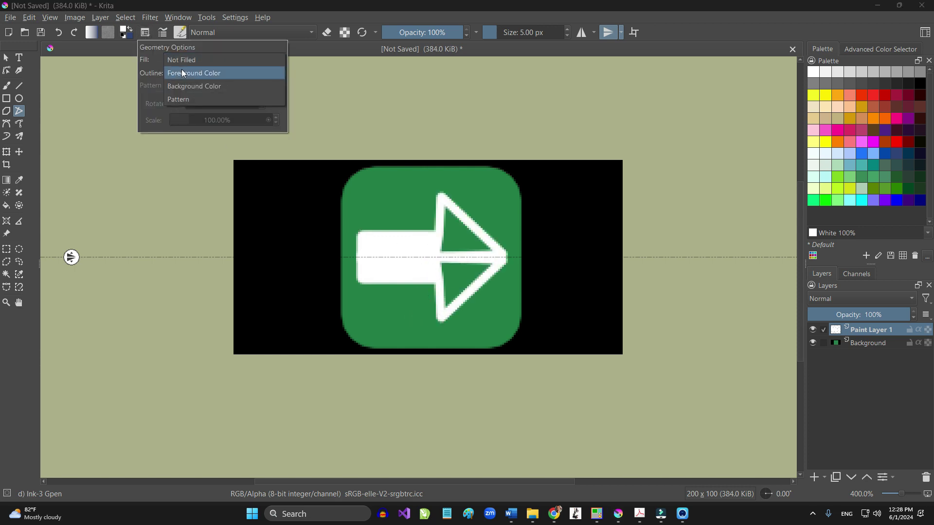
left_click(190, 74)
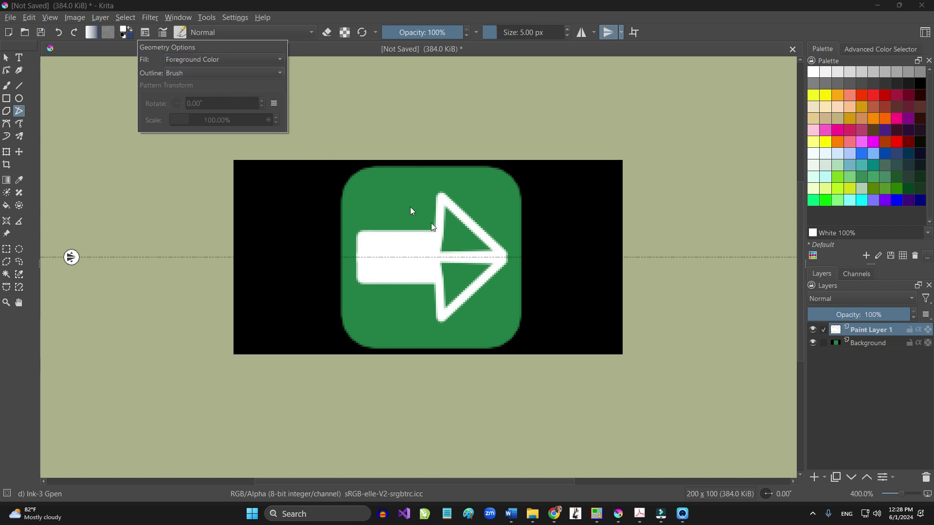
left_click(438, 193)
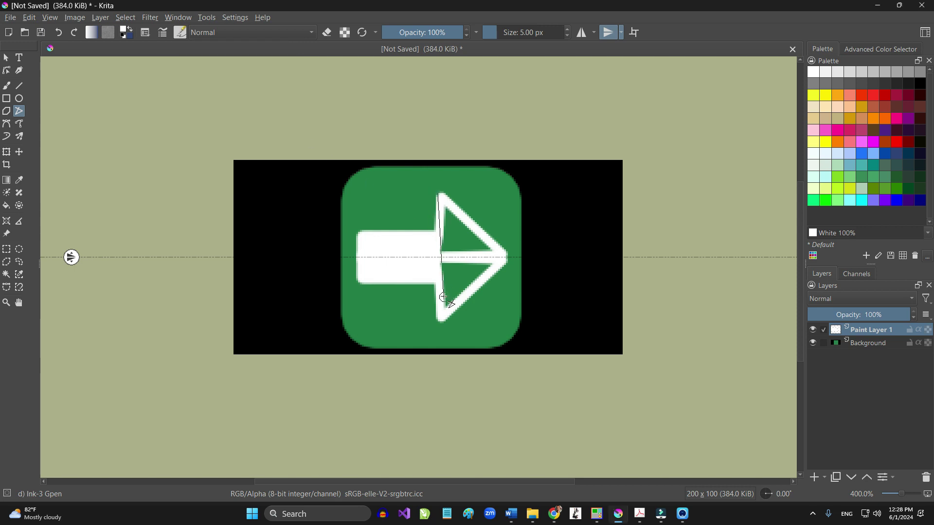
left_click(437, 262)
left_click(508, 259)
double_click(438, 193)
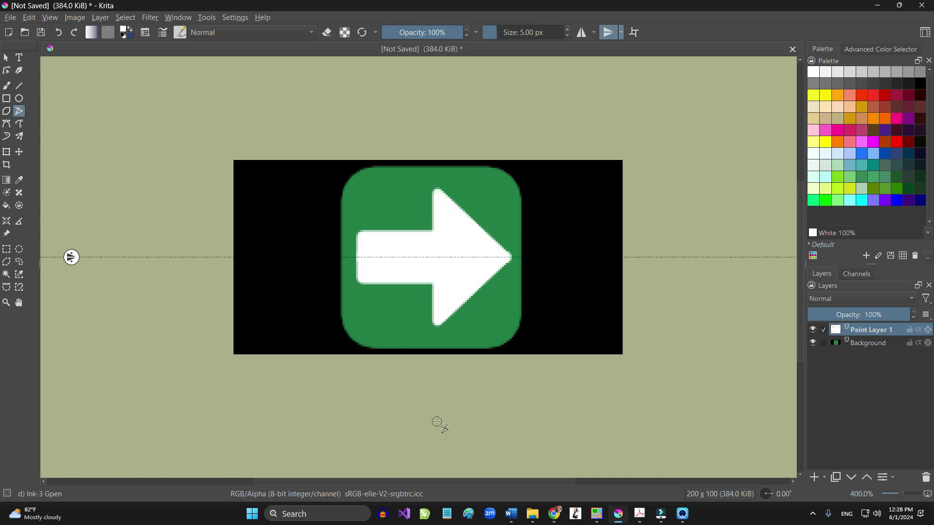
Turn off the canvas mirror and export the cropped arrow graphic as a PNG image named green arrow.
left_click(609, 32)
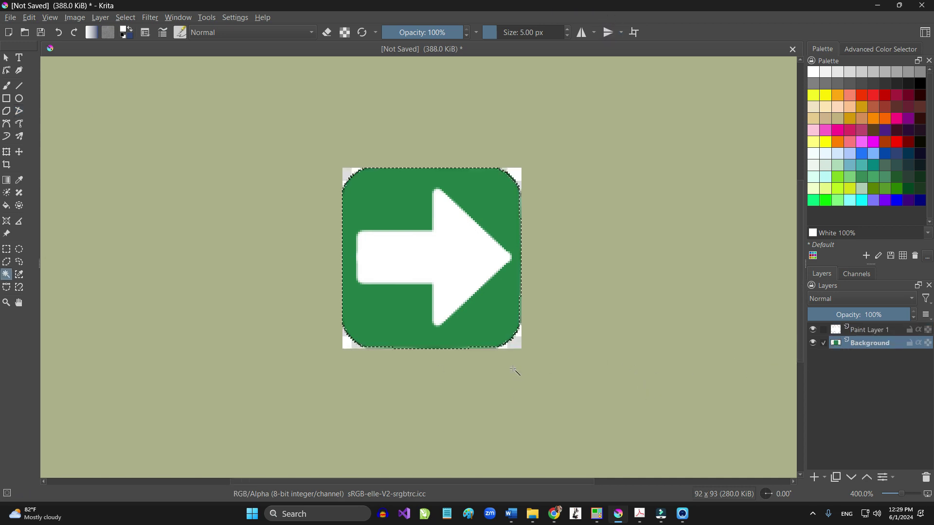
left_click(507, 382)
left_click(10, 17)
left_click(46, 128)
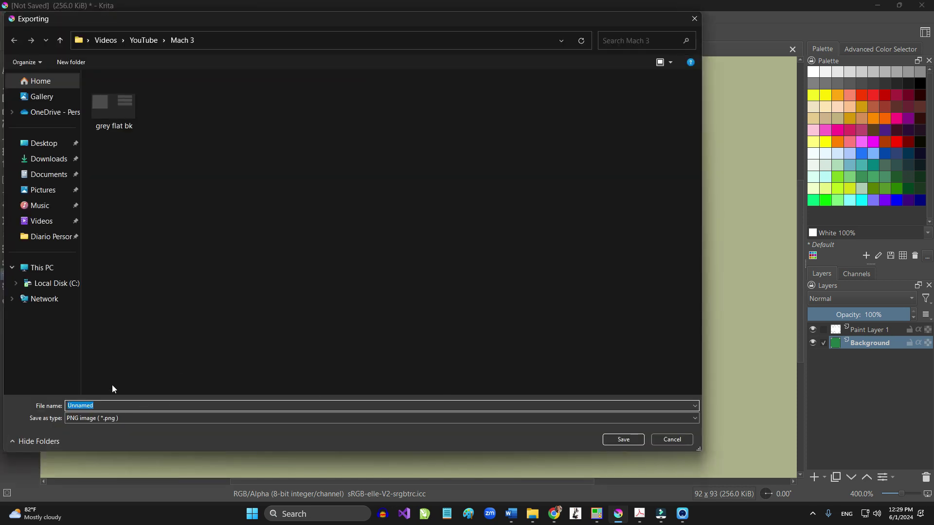
type("green arrow")
key("Return")
key("Return")
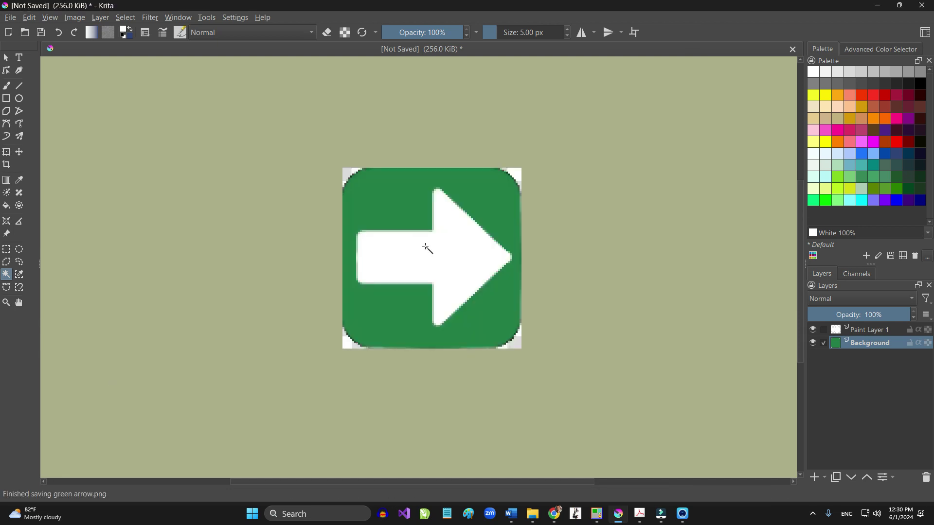
Switch to File Explorer and copy the green arrow image from the Mach 3 folder into the MillBitmaps folder.
key("alt+Tab")
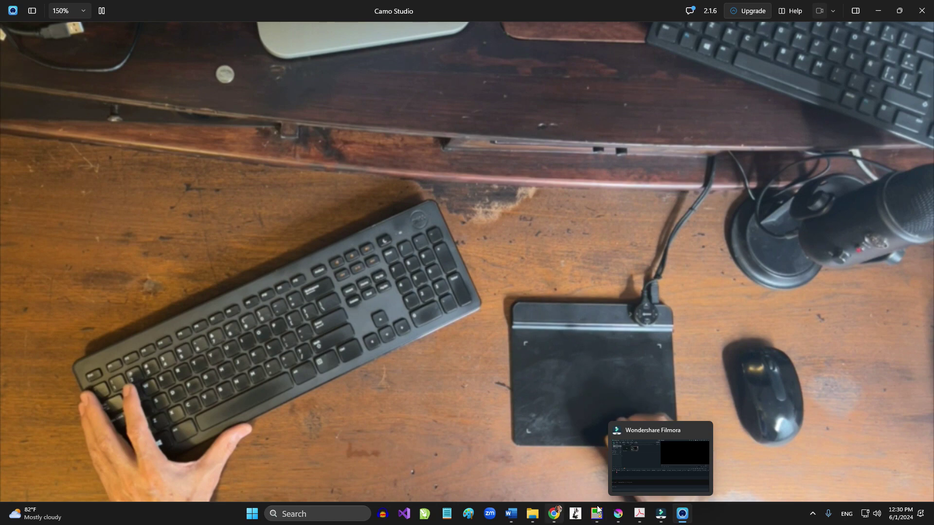
left_click(535, 512)
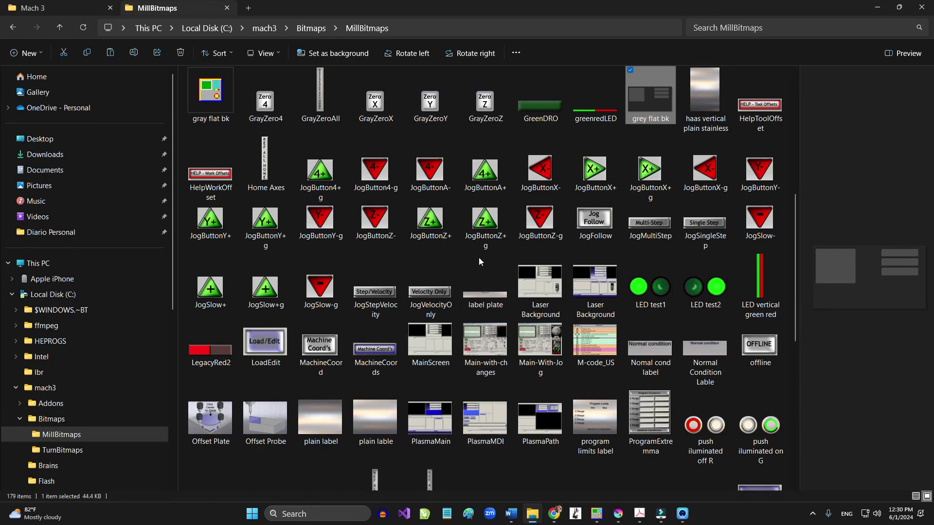
key("ctrl+Tab")
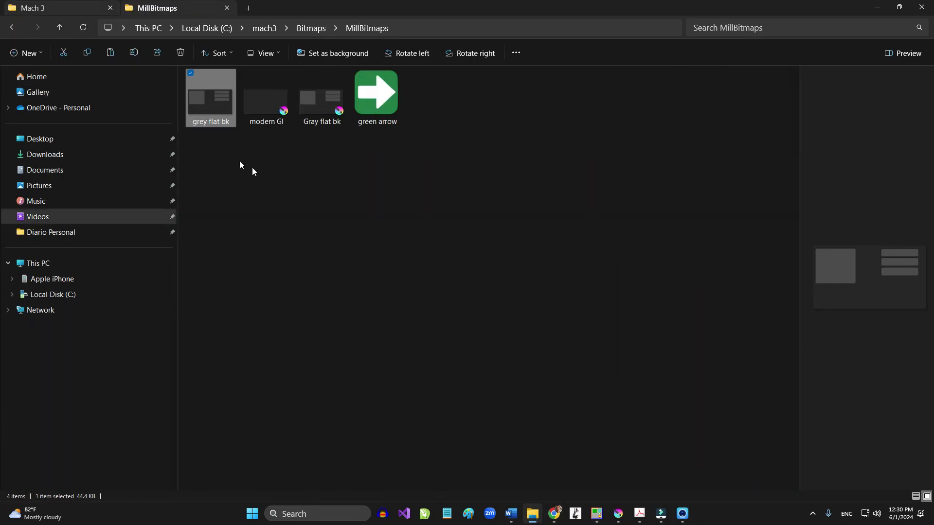
left_click(370, 122)
key("ctrl+c")
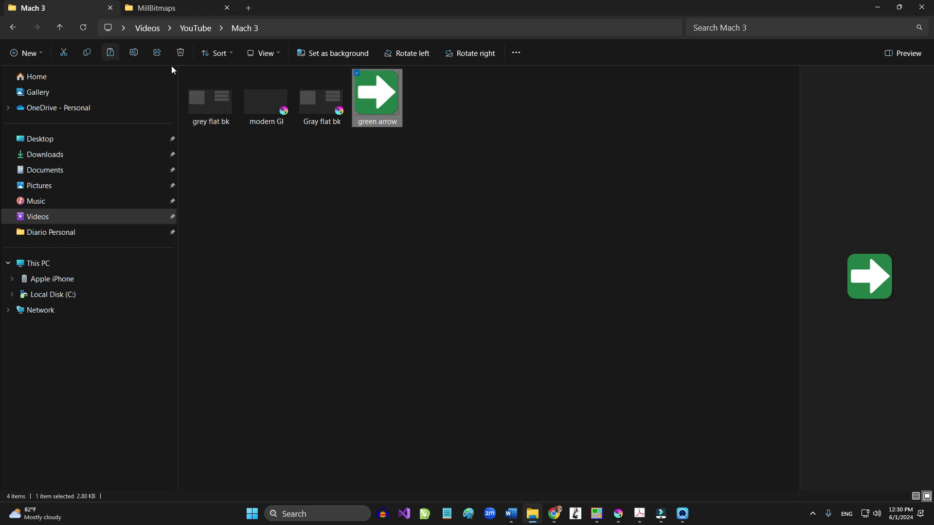
key("ctrl+Tab")
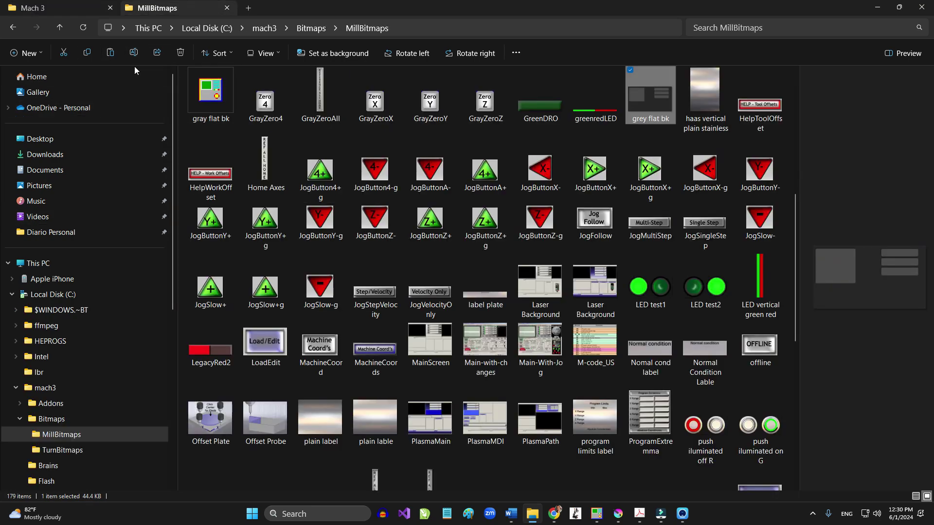
key("ctrl+v")
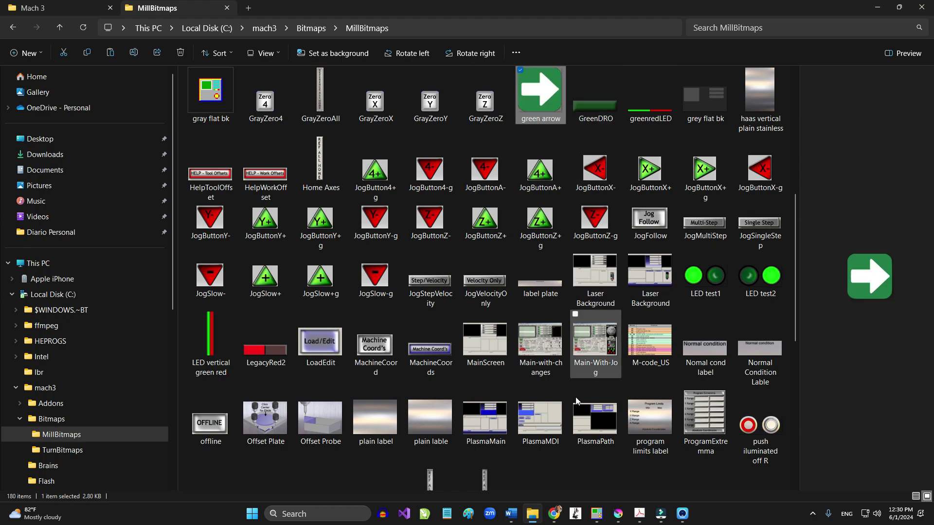
Switch to MachScreen and replace the Cycle Start button's image with green arrow from MillBitmaps.
left_click(596, 514)
left_click(43, 244)
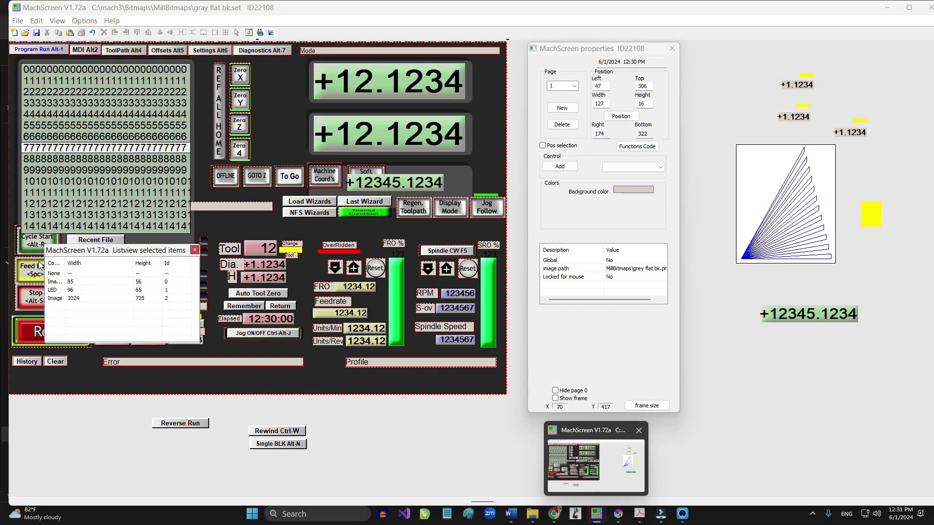
double_click(57, 283)
double_click(619, 302)
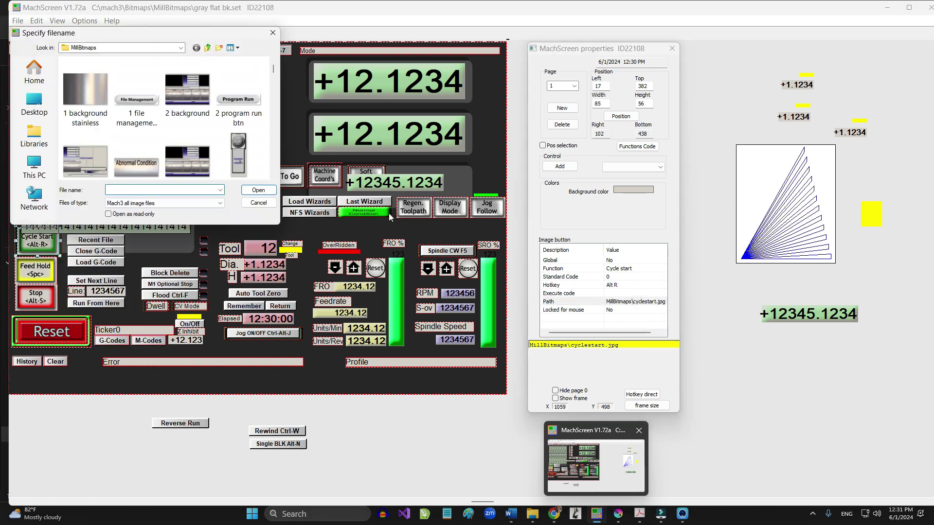
left_click_drag(273, 70, 273, 100)
left_click(130, 97)
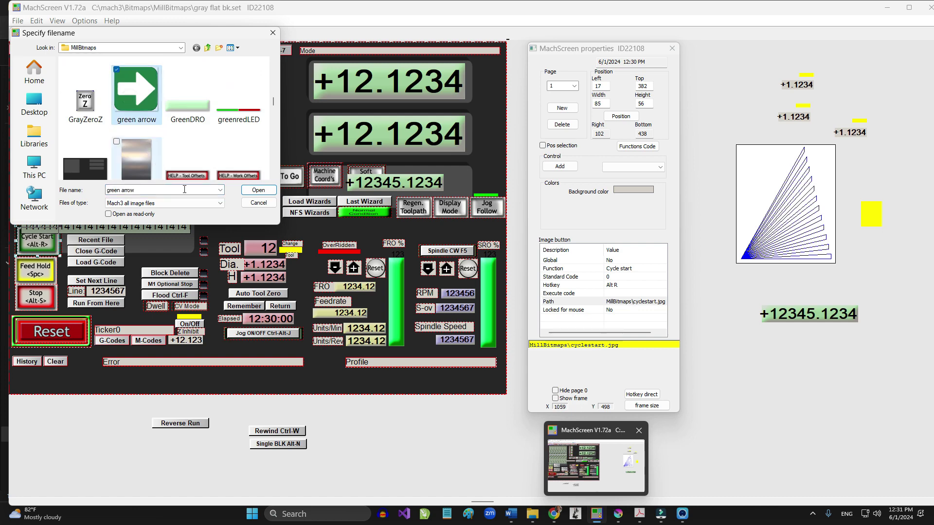
left_click(258, 191)
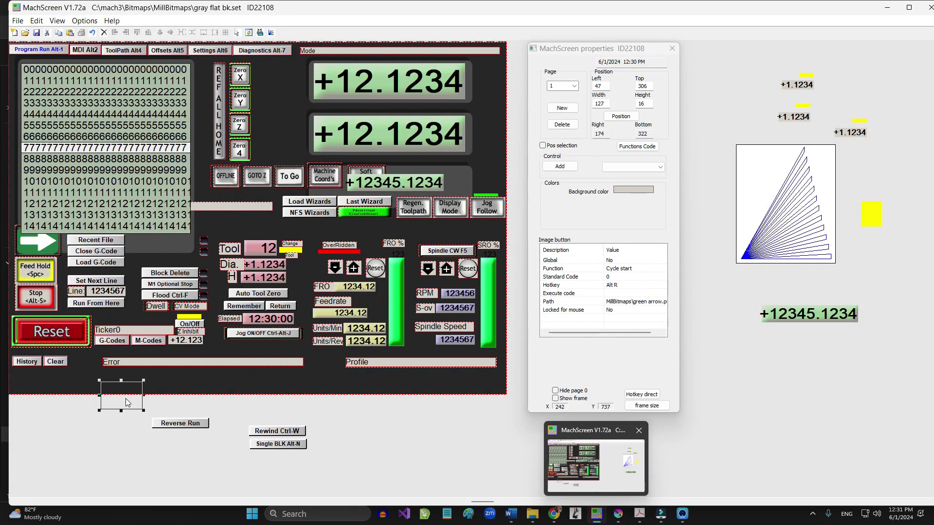
Move the green arrow button, the Start LED, and the Feed Hold and Stop buttons into the area below Reset, clearing the space above it.
left_click(53, 255)
left_click_drag(53, 255, 94, 448)
left_click(48, 276)
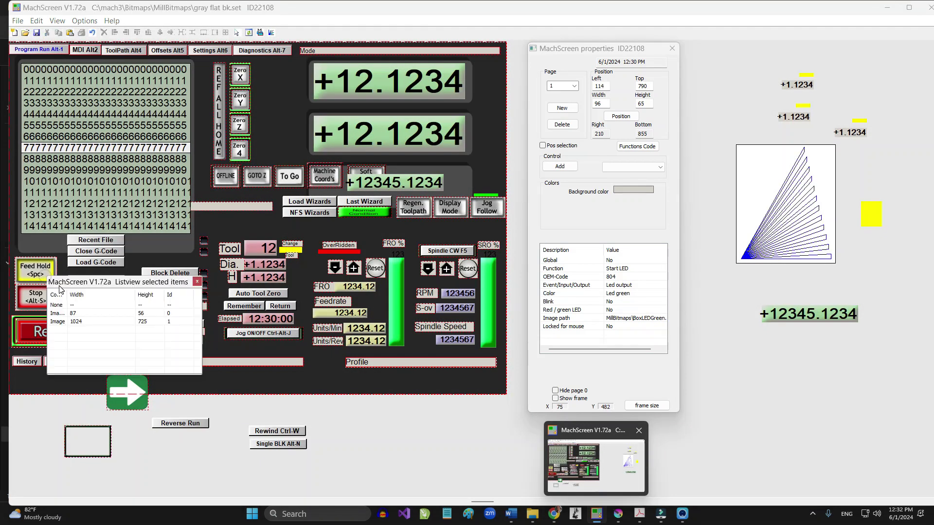
left_click(71, 314)
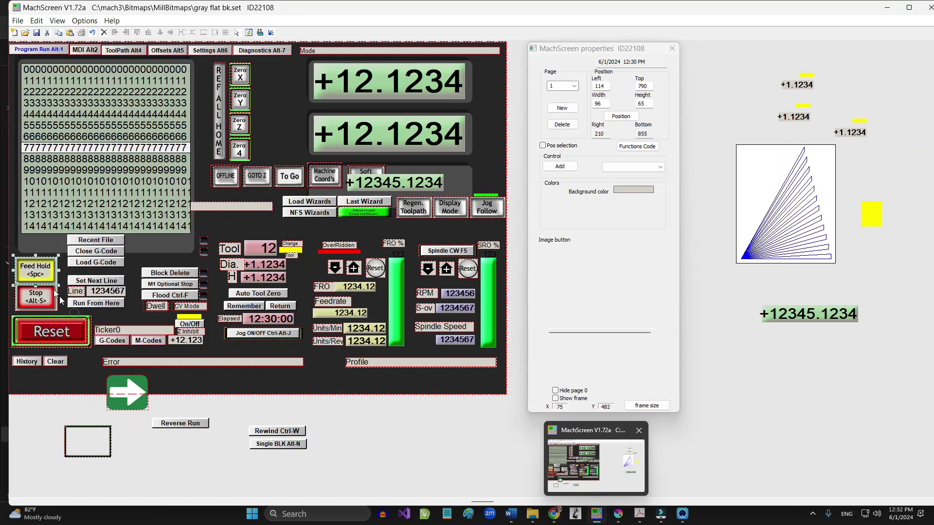
left_click_drag(43, 277, 44, 427)
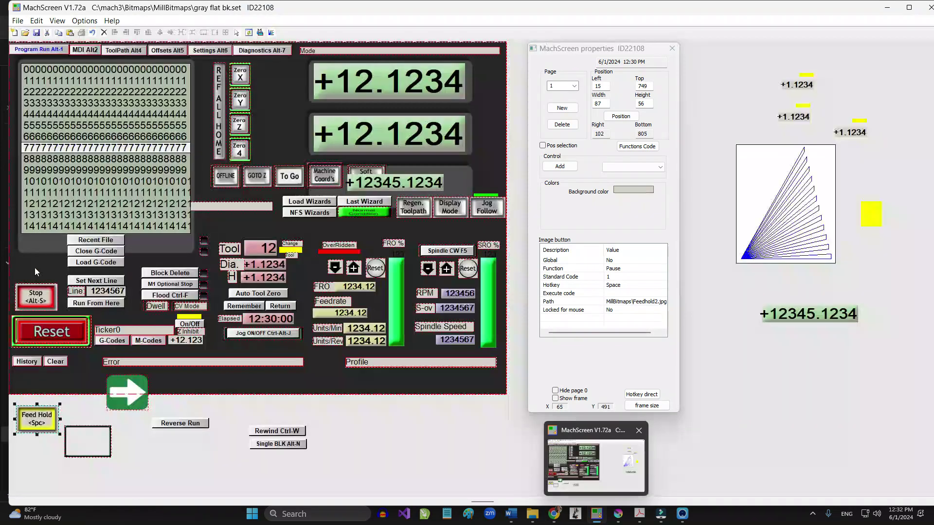
left_click(48, 298)
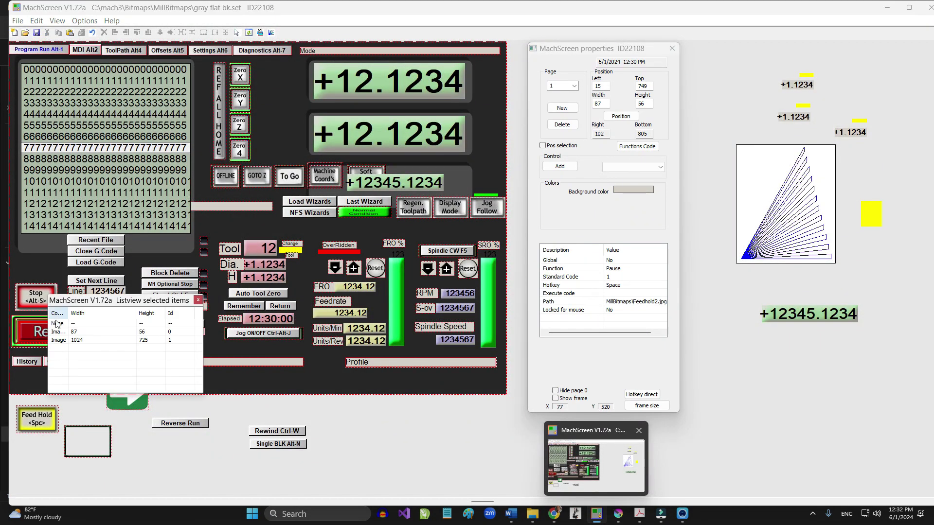
left_click(72, 332)
left_click_drag(46, 296, 168, 455)
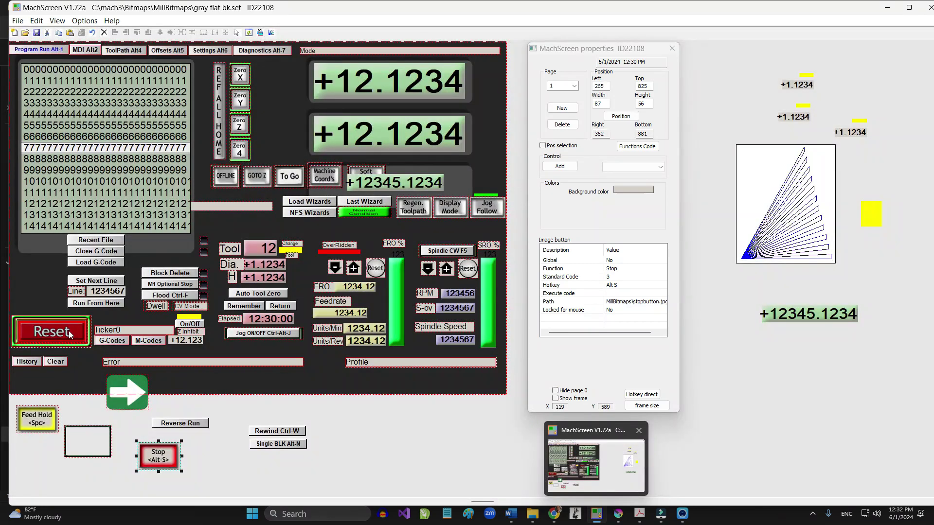
Place the green arrow button just above Reset and resize it to 69 wide by 68 high.
left_click_drag(143, 408, 46, 302)
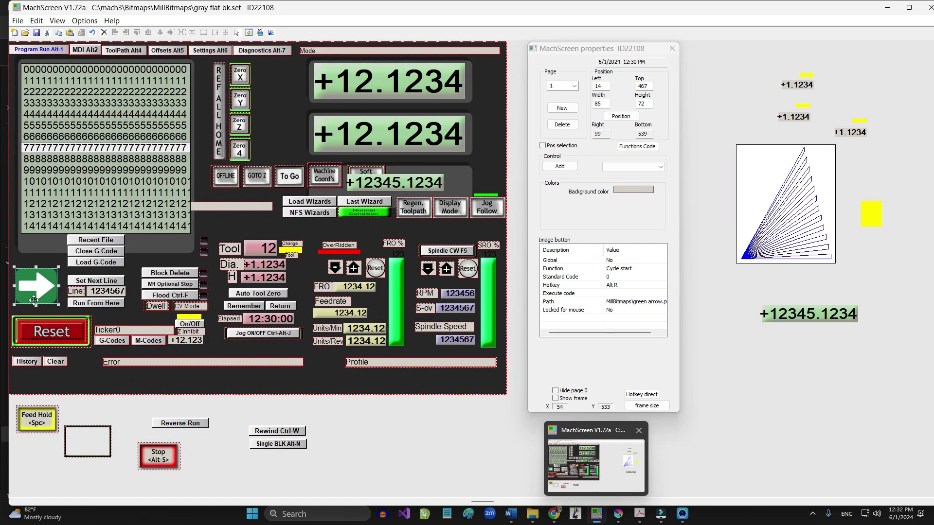
left_click_drag(21, 305, 28, 303)
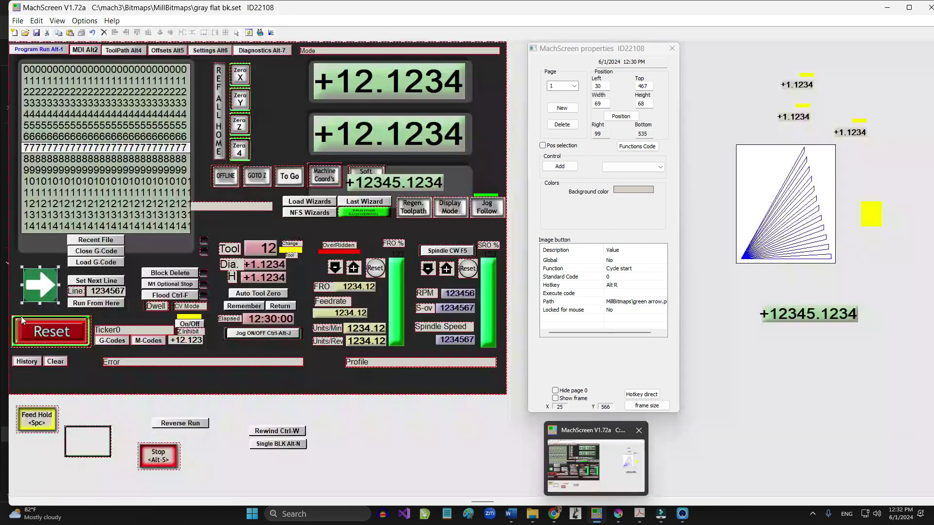
left_click(126, 411)
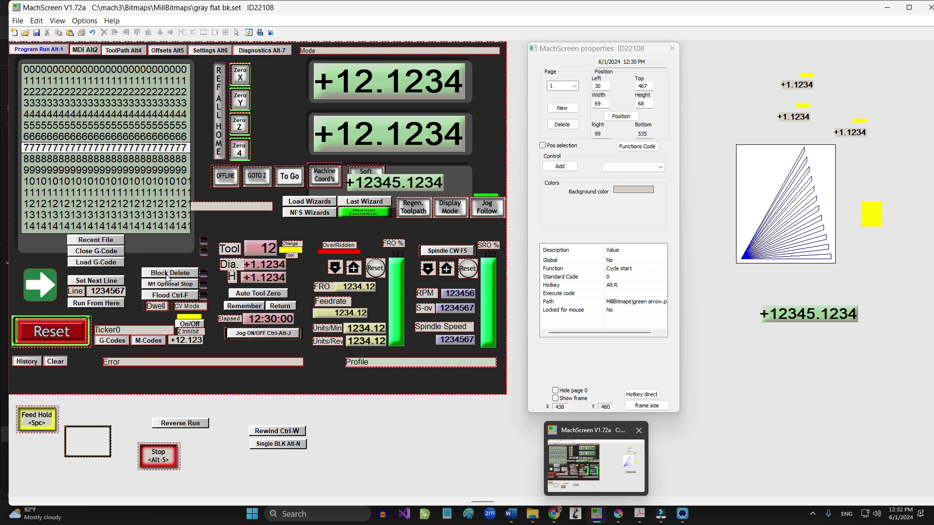
left_click(47, 296)
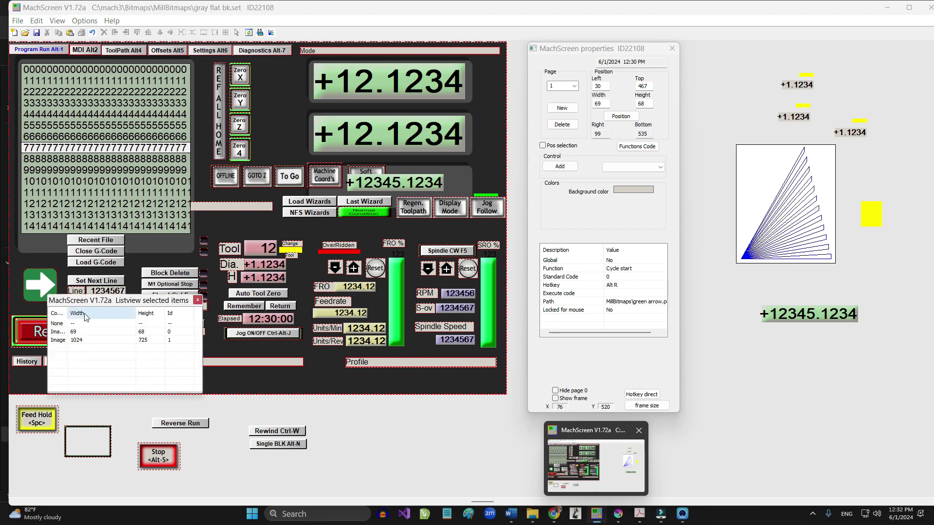
left_click(80, 333)
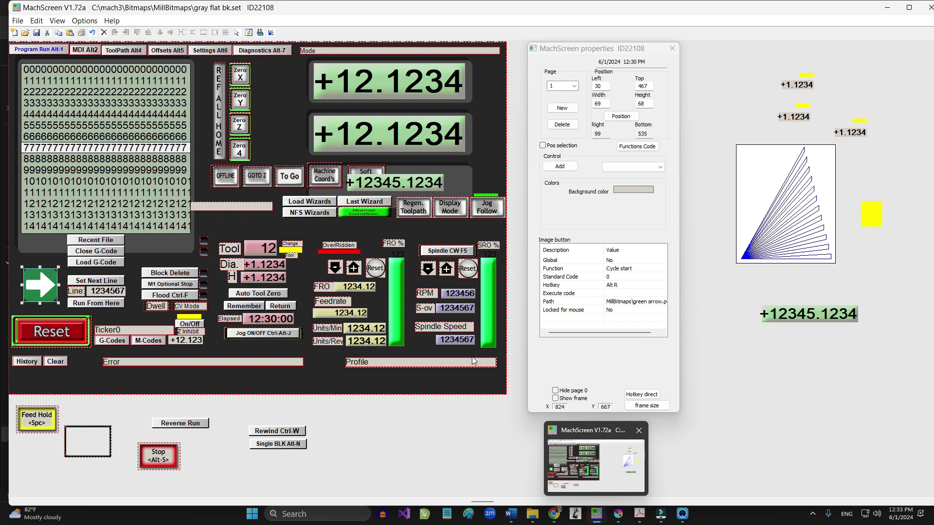
left_click(108, 408)
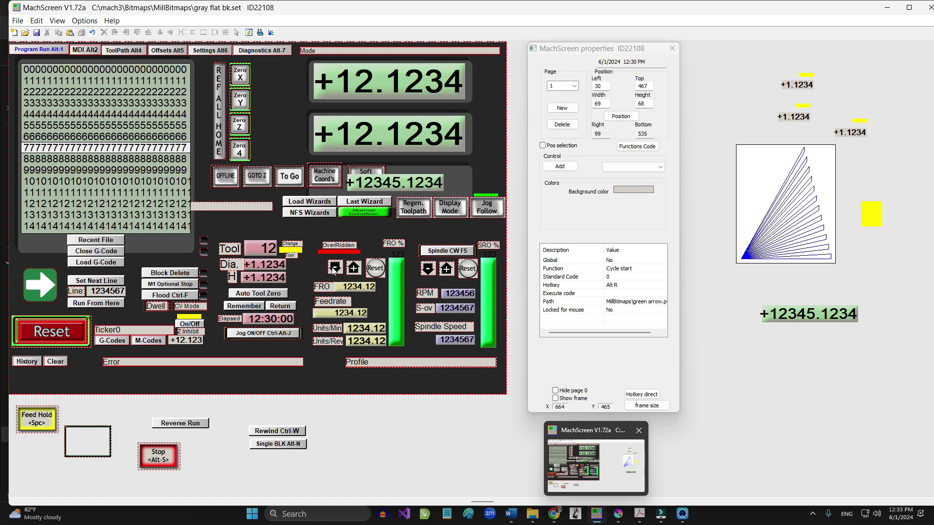
left_click(398, 314)
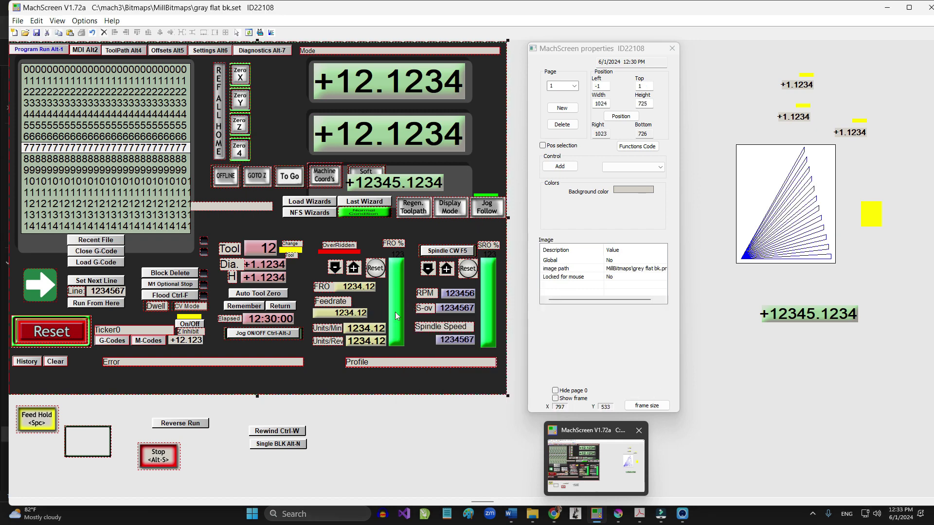
left_click(388, 421)
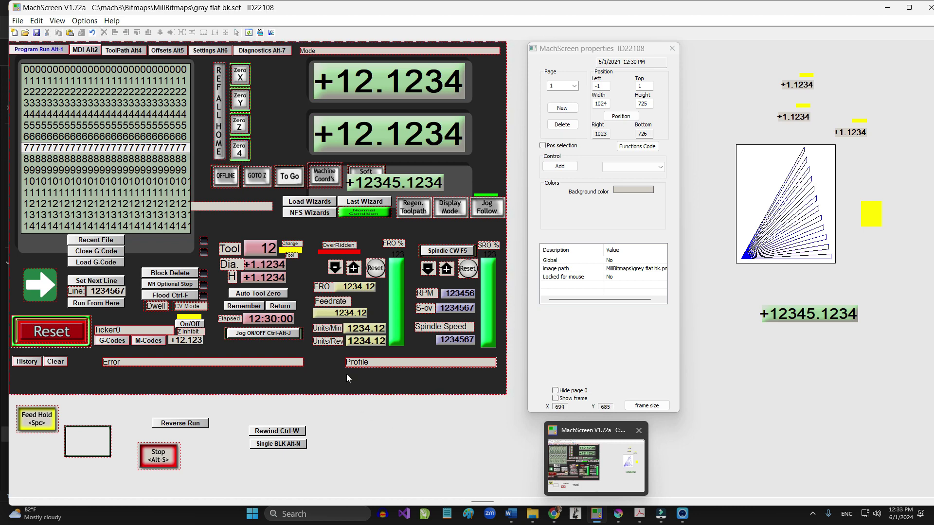